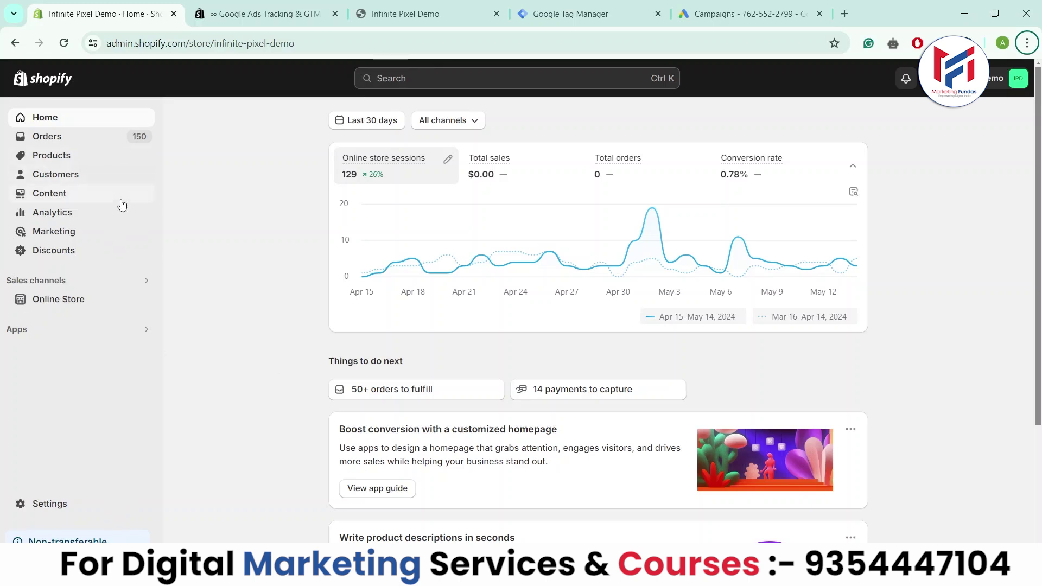
Examine the Infinite Pixel Demo store's admin home page and the product listings on its live storefront.
scroll(1041, 243, "down", 2)
scroll(1040, 243, "up", 2)
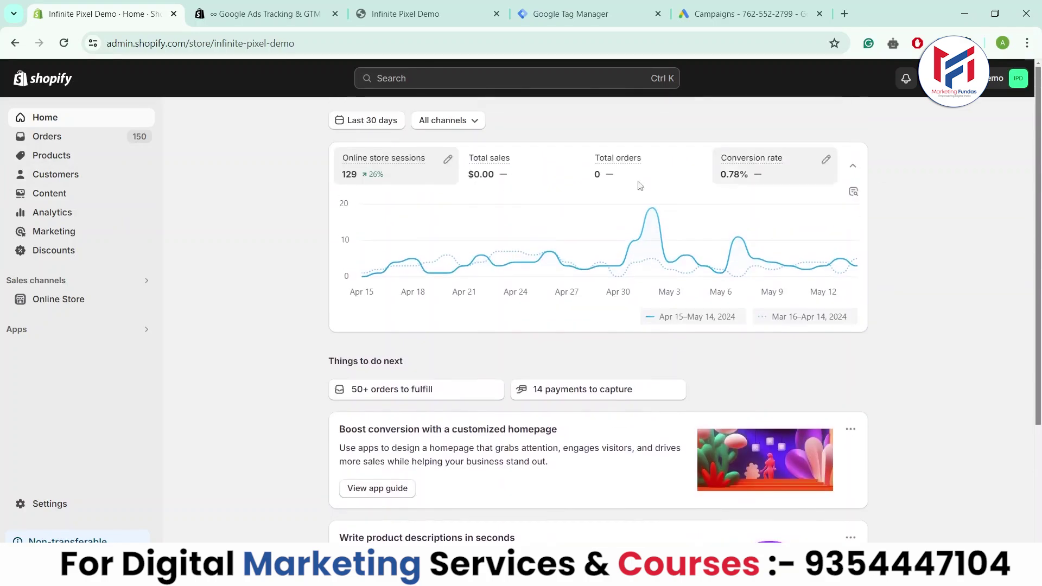
left_click(399, 6)
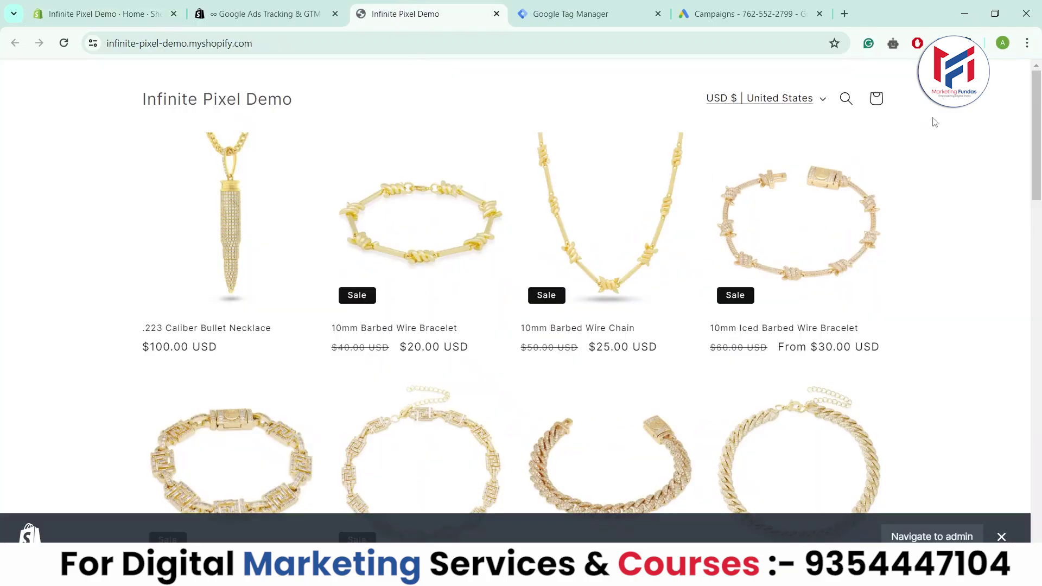
left_click_drag(1040, 128, 1041, 99)
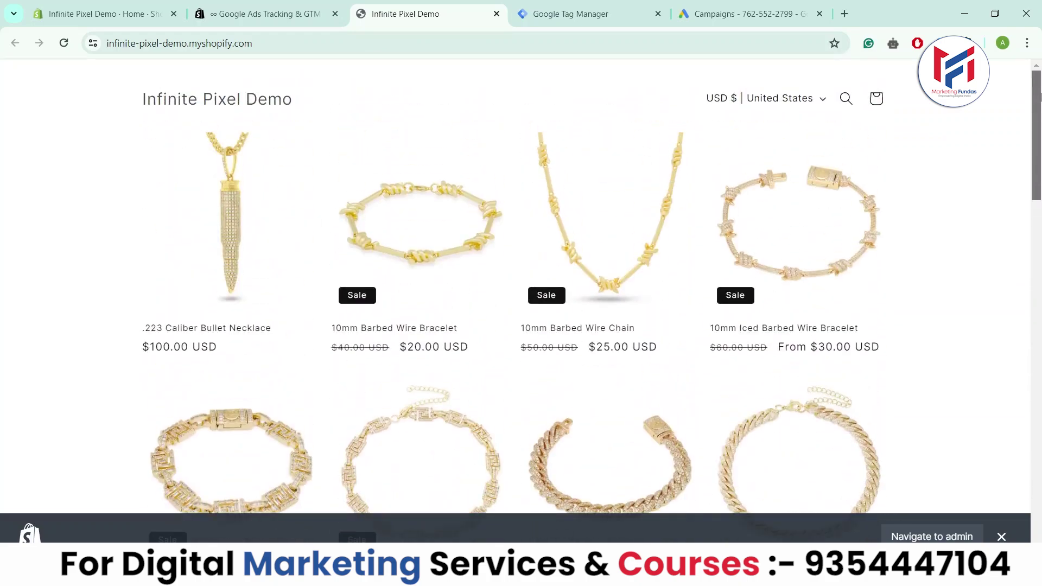
left_click_drag(252, 44, 93, 54)
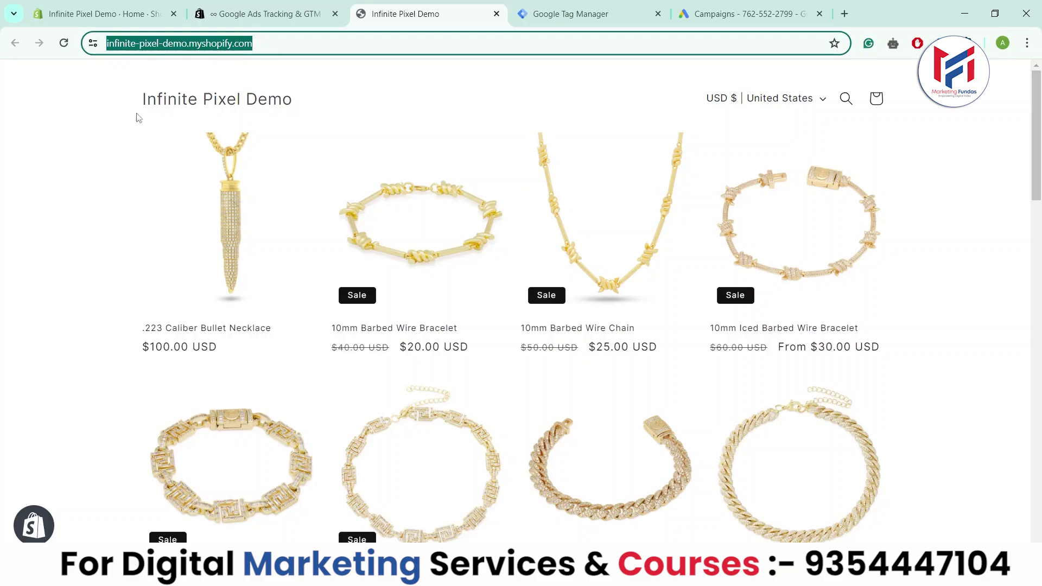
left_click(889, 130)
scroll(889, 131, "down", 10)
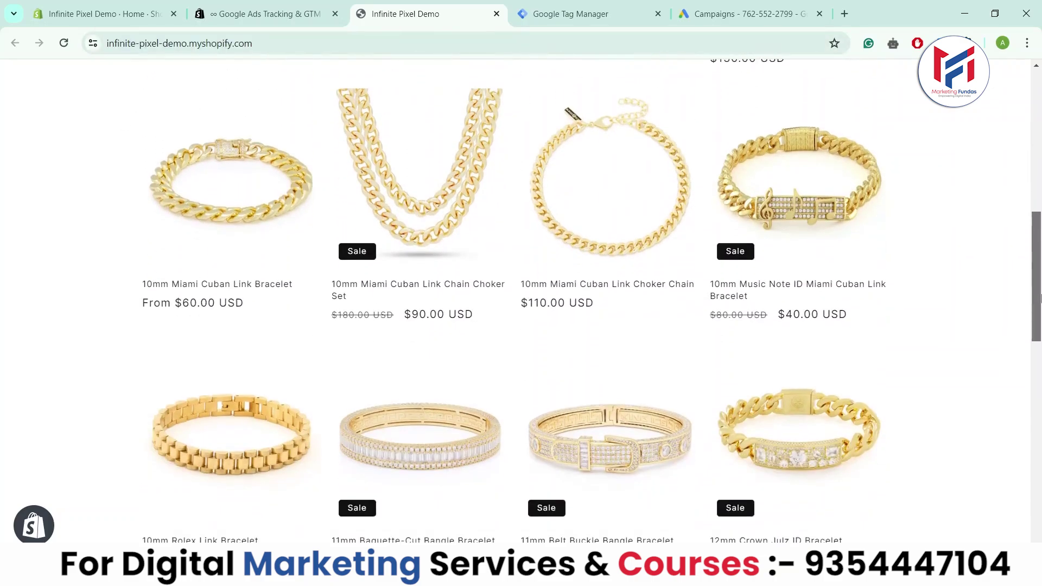
scroll(889, 131, "up", 10)
left_click(103, 14)
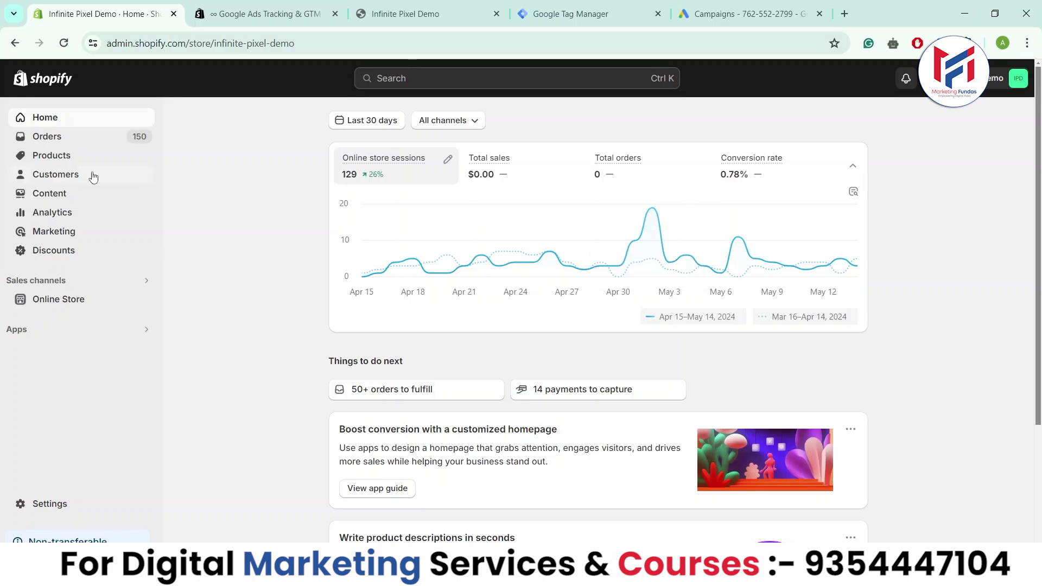
Review the Google Ads Tracking & GTM app's listing in the Shopify App Store, and return to the store admin.
key("ctrl+Tab")
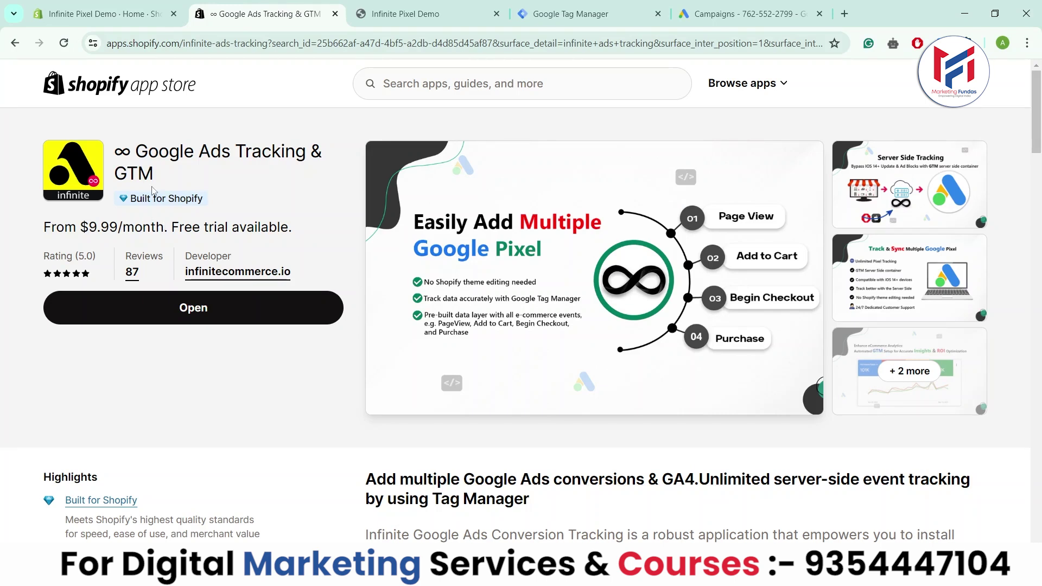
left_click_drag(106, 129, 114, 173)
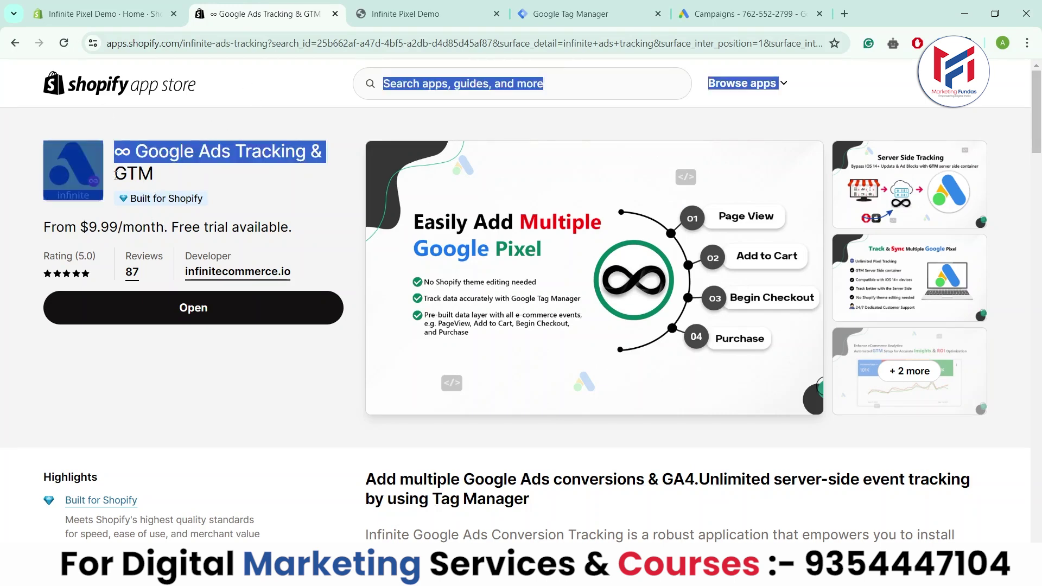
left_click(236, 184)
key("ctrl+shift+Tab")
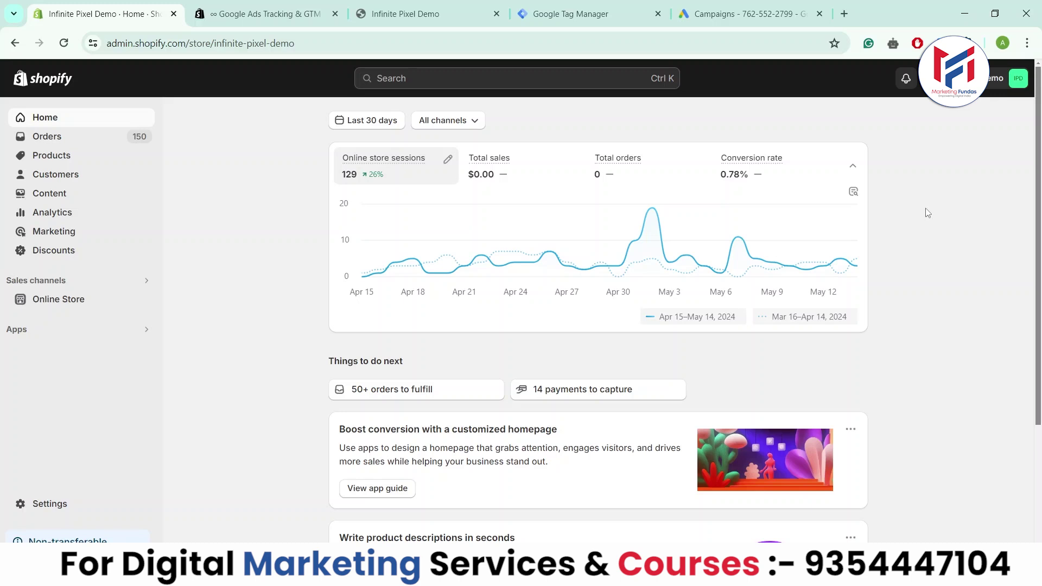
Examine the Google Ads campaigns page and the Demo Container of the Infinite Ads Tracking account in Google Tag Manager.
left_click(738, 16)
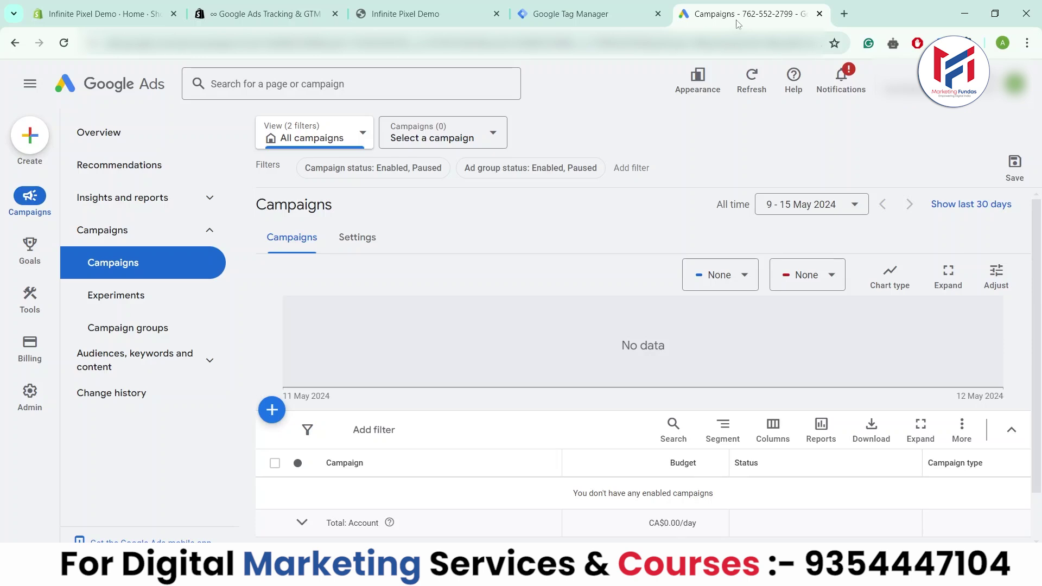
left_click(103, 13)
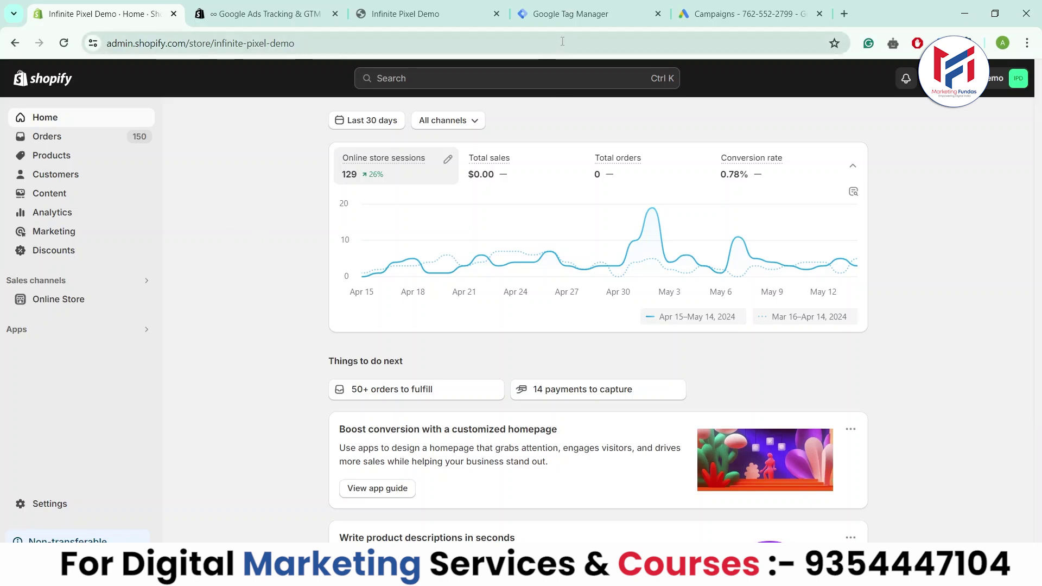
left_click(571, 18)
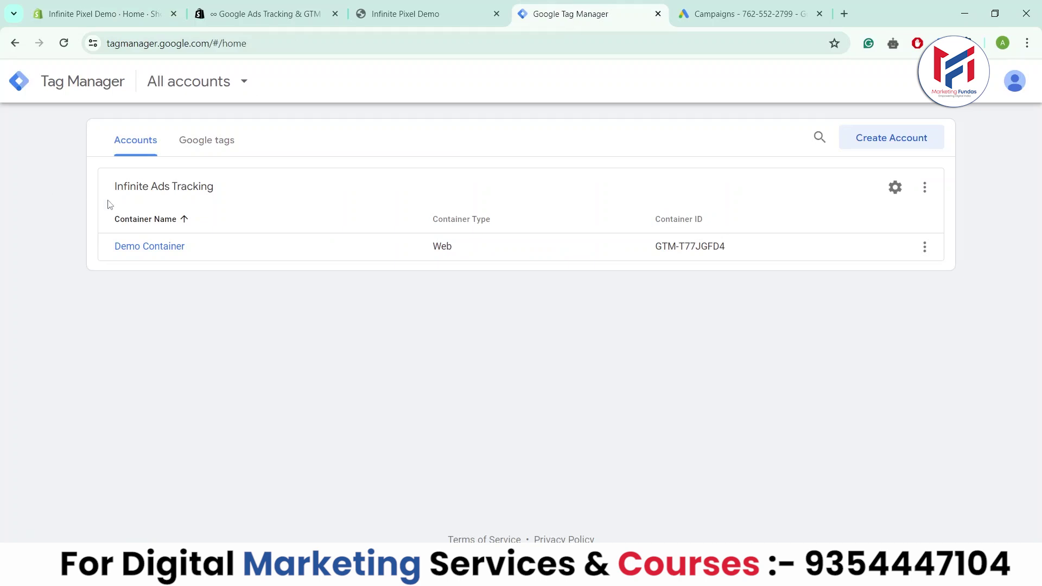
left_click_drag(110, 192, 239, 194)
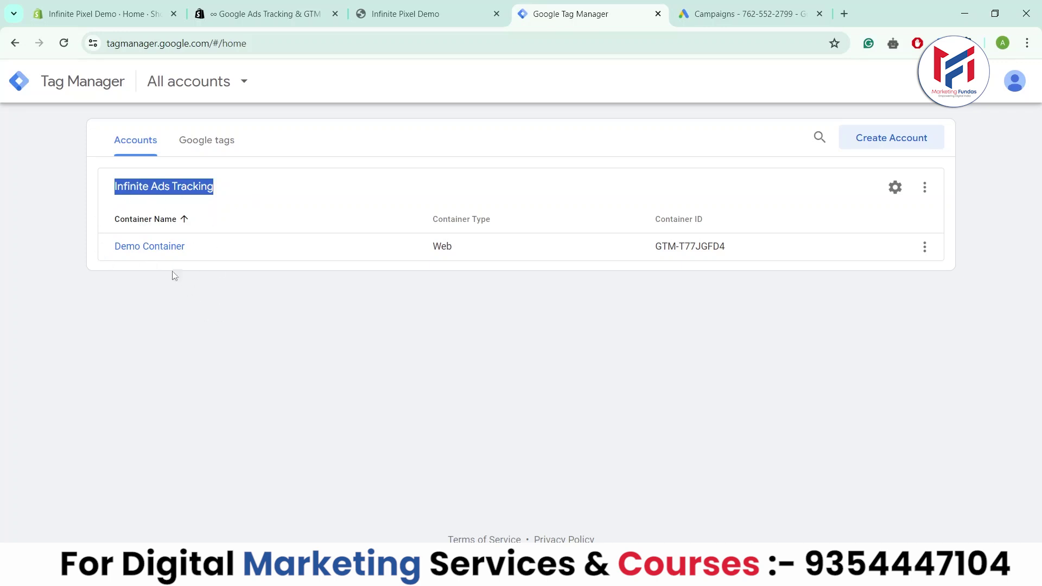
left_click(160, 249)
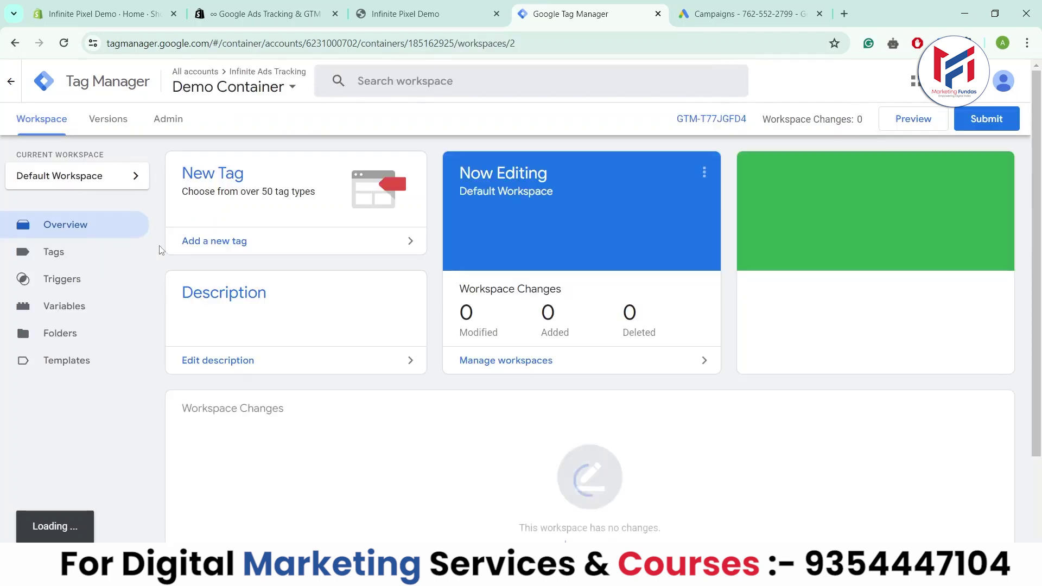
left_click(11, 80)
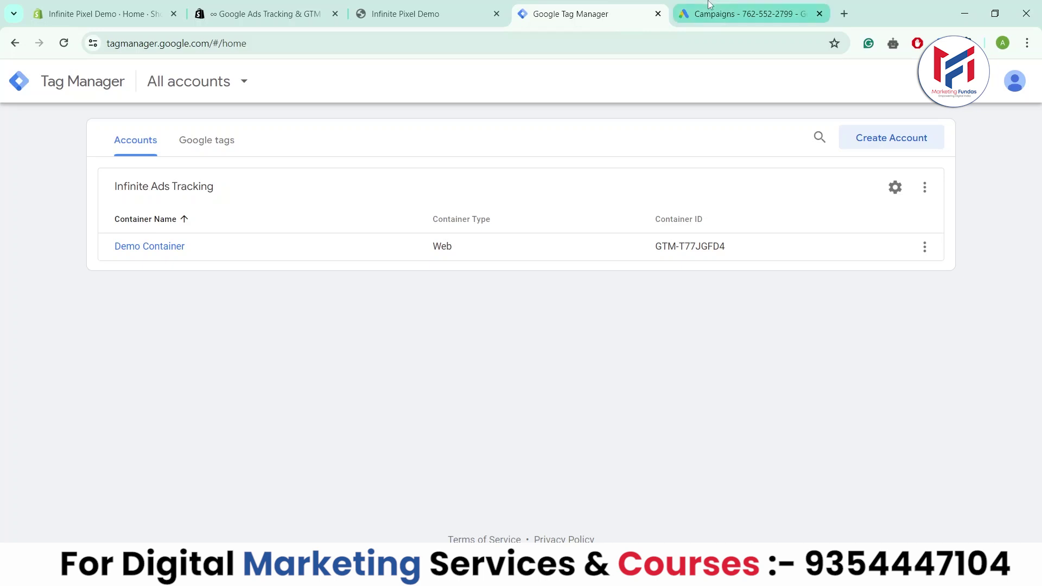
left_click(150, 5)
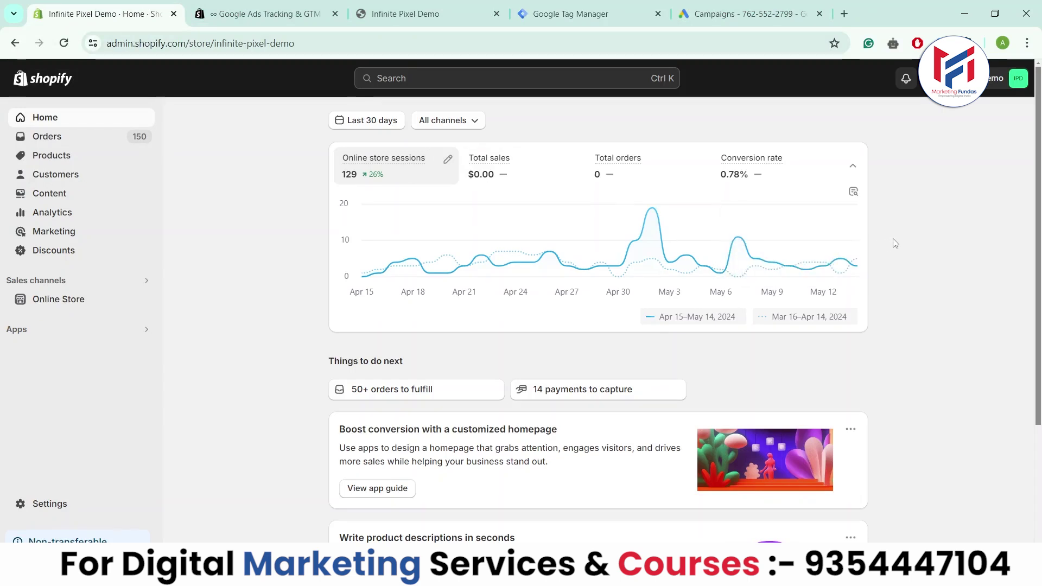
left_click(760, 14)
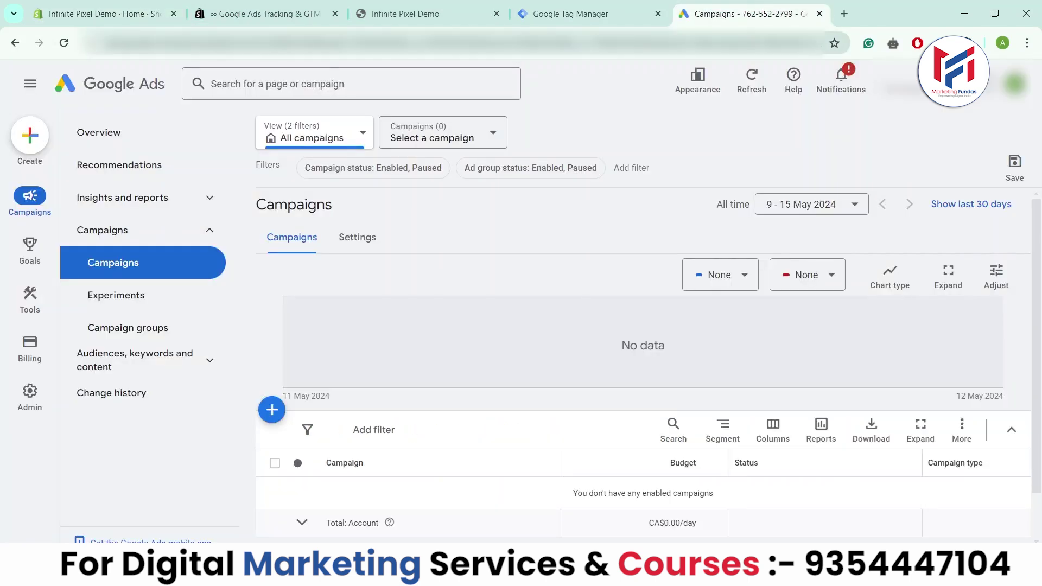
left_click(624, 6)
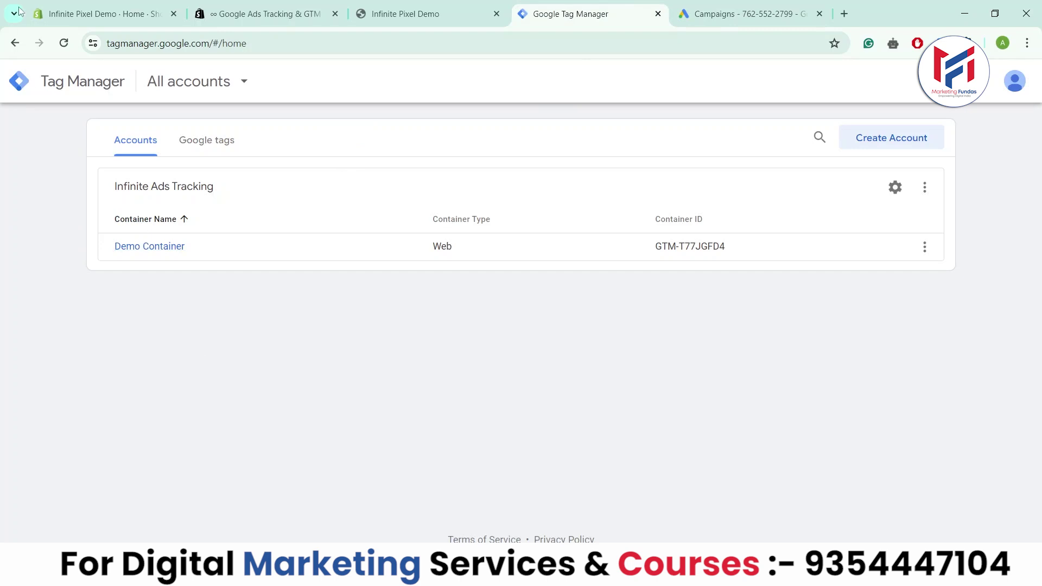
Switch to the Shopify admin and open the installed Infinite Ads Tracking app to review its setup guide.
left_click(98, 5)
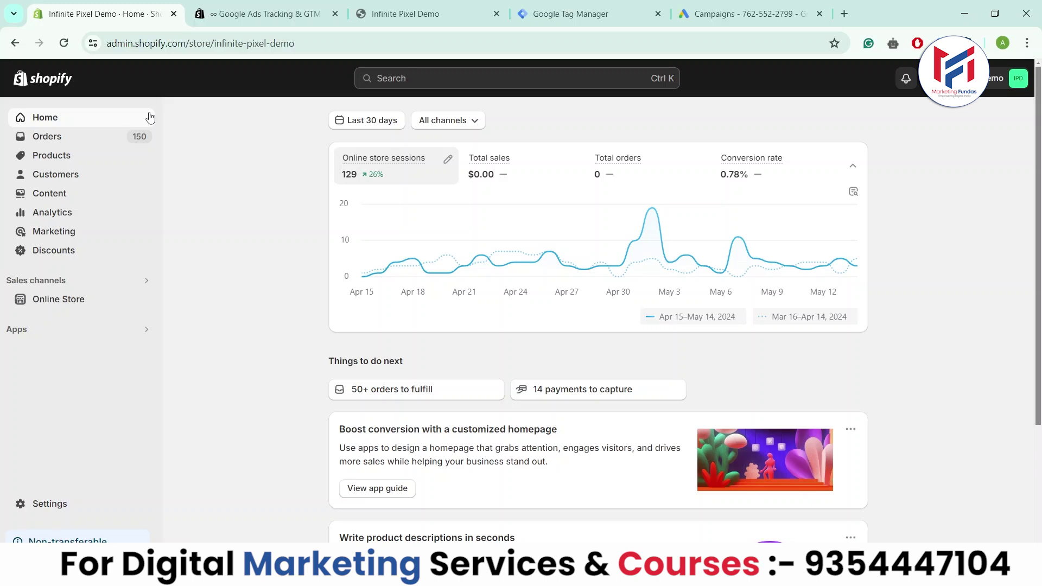
left_click(62, 333)
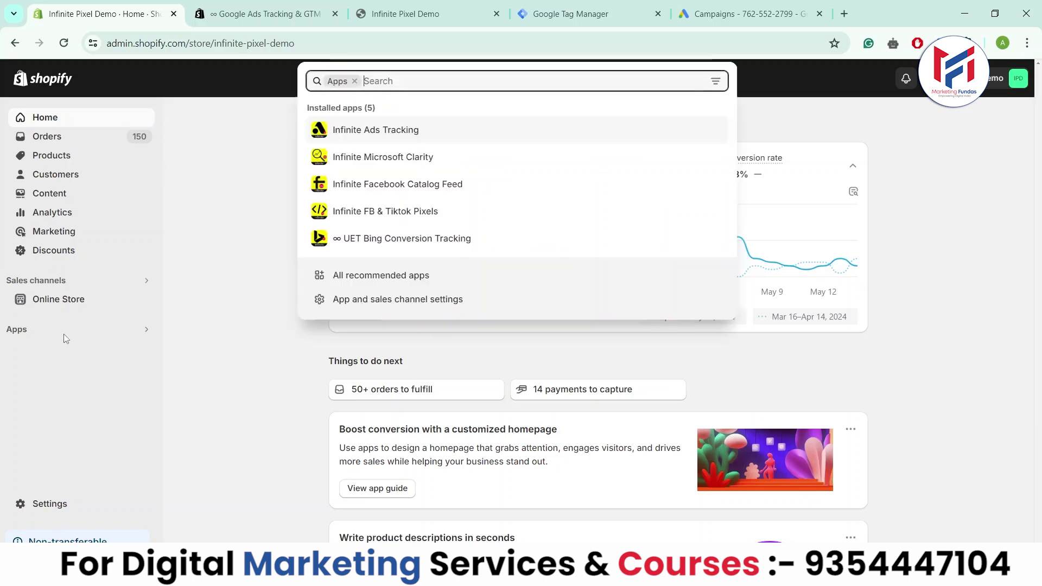
left_click(344, 139)
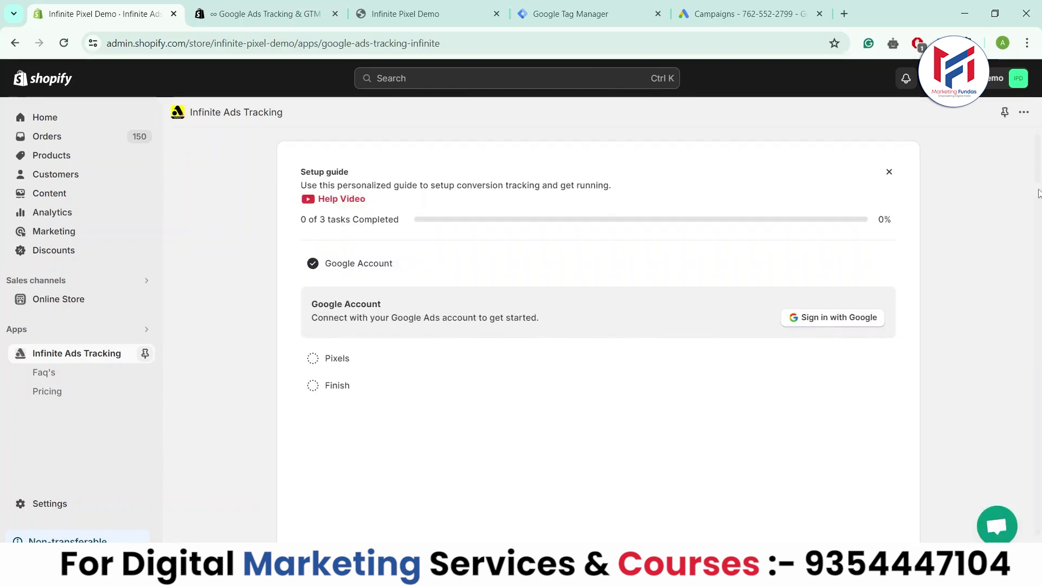
left_click(997, 527)
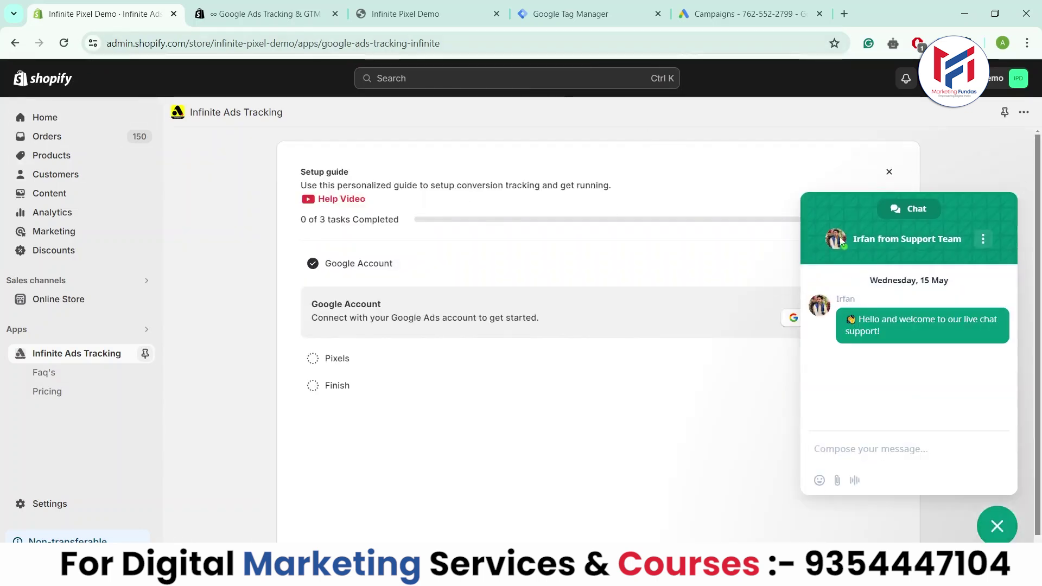
left_click(997, 526)
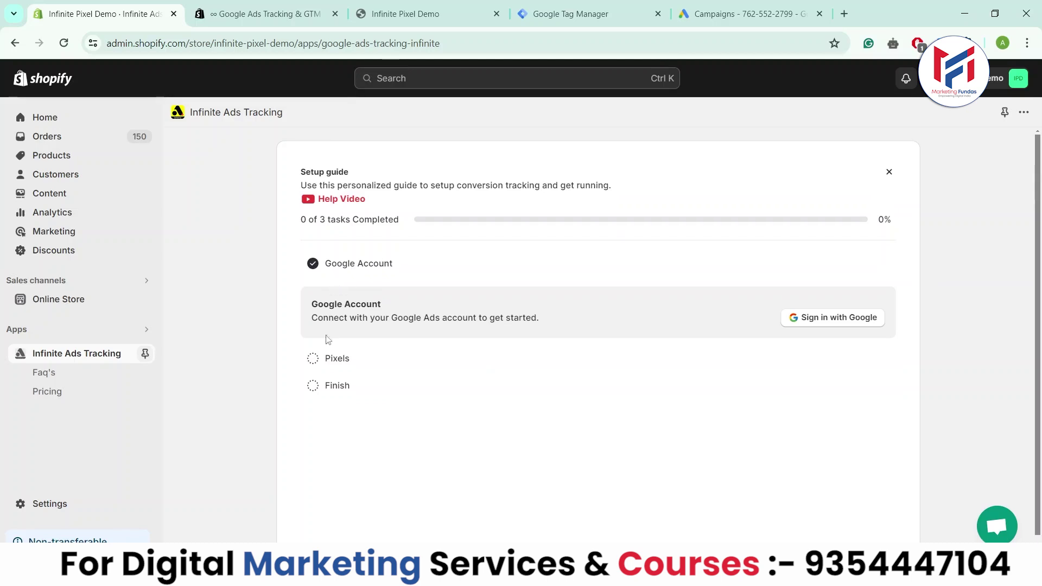
left_click_drag(301, 220, 350, 217)
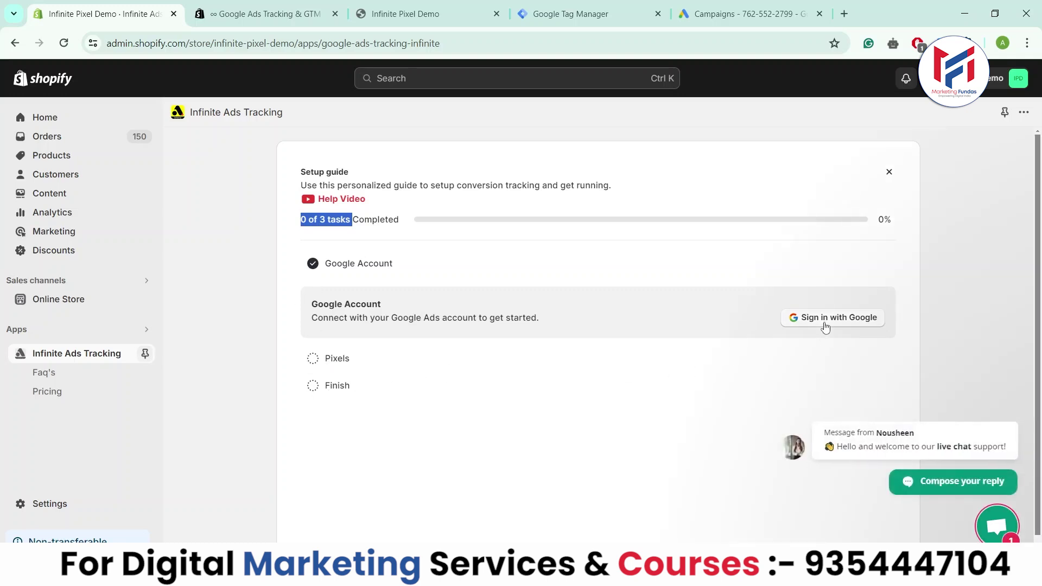
Start connecting the Google account from the setup guide, choose the existing account and continue signing in to Infinite Pixel Tracking.
left_click(825, 325)
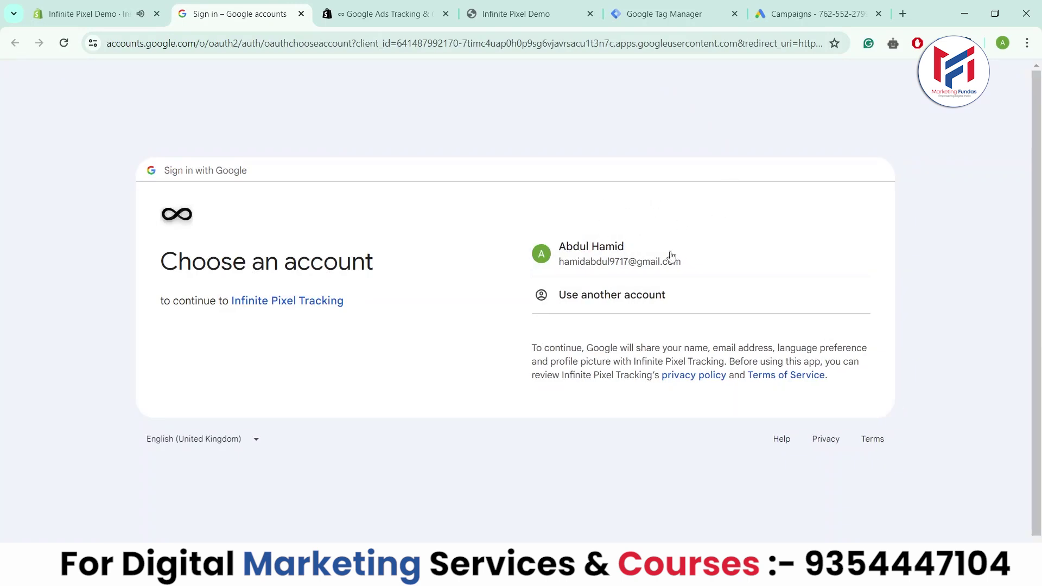
left_click(588, 263)
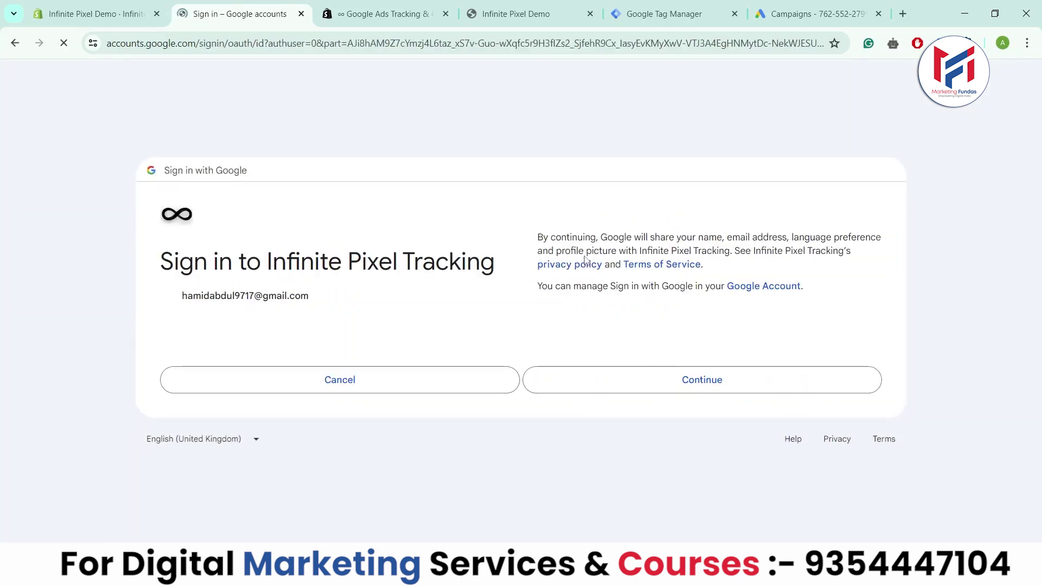
left_click(662, 391)
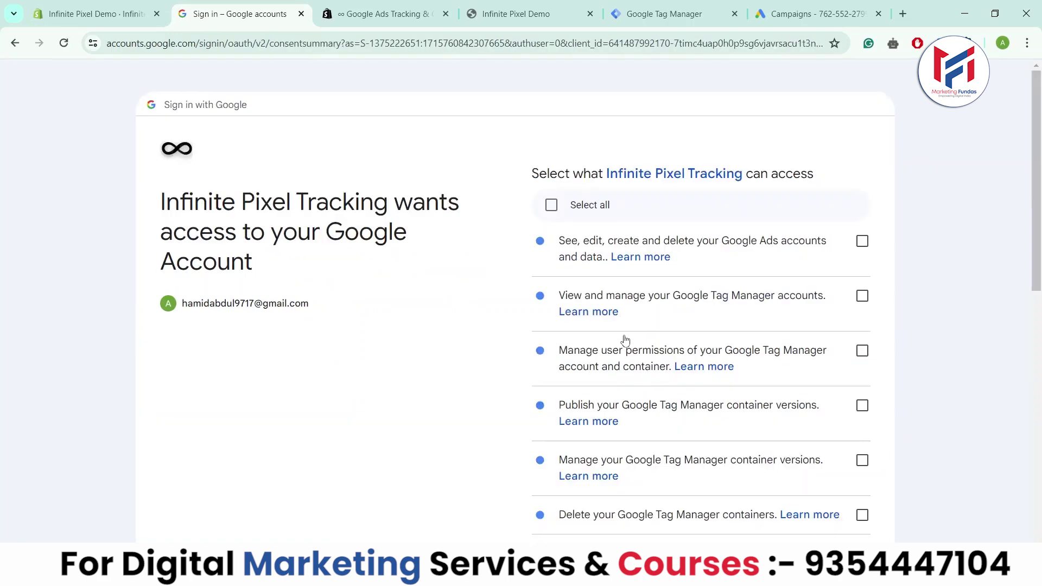
Grant Infinite Pixel Tracking all the requested Google Ads and Google Tag Manager permissions and complete the authorization.
left_click_drag(1039, 172, 1041, 303)
scroll(1041, 277, "up", 4)
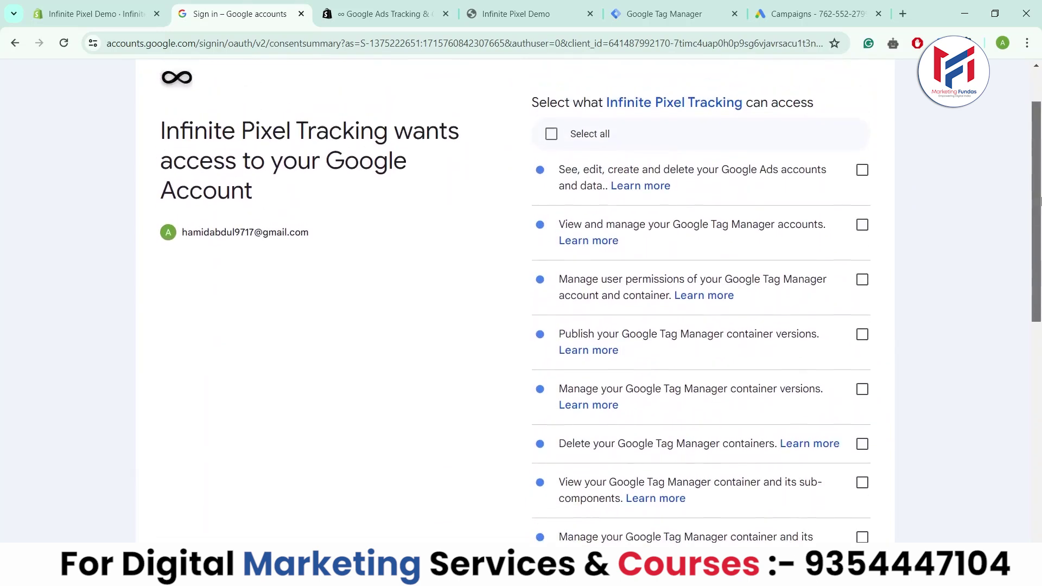
left_click(552, 142)
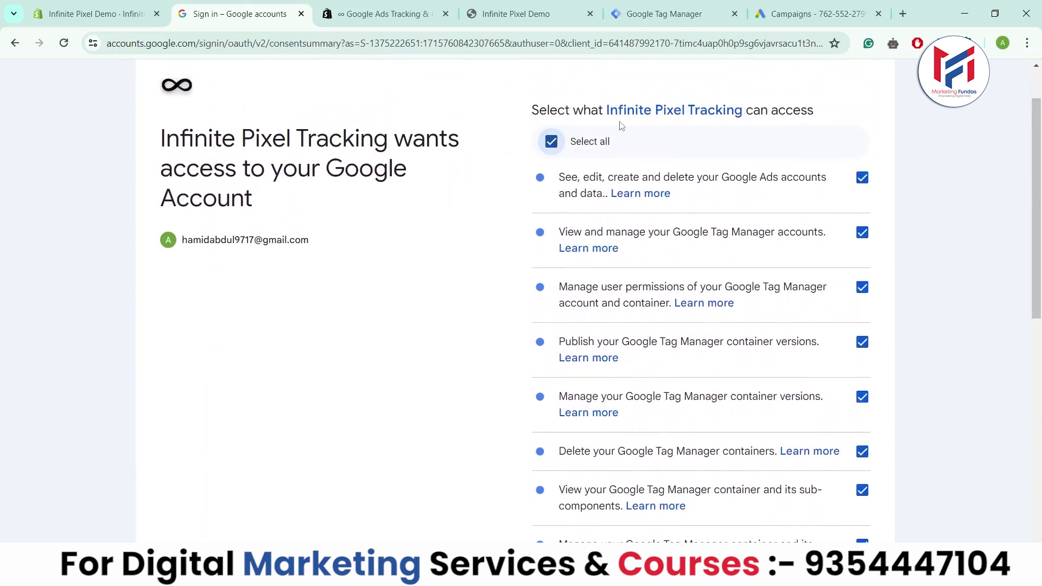
scroll(1041, 217, "down", 2)
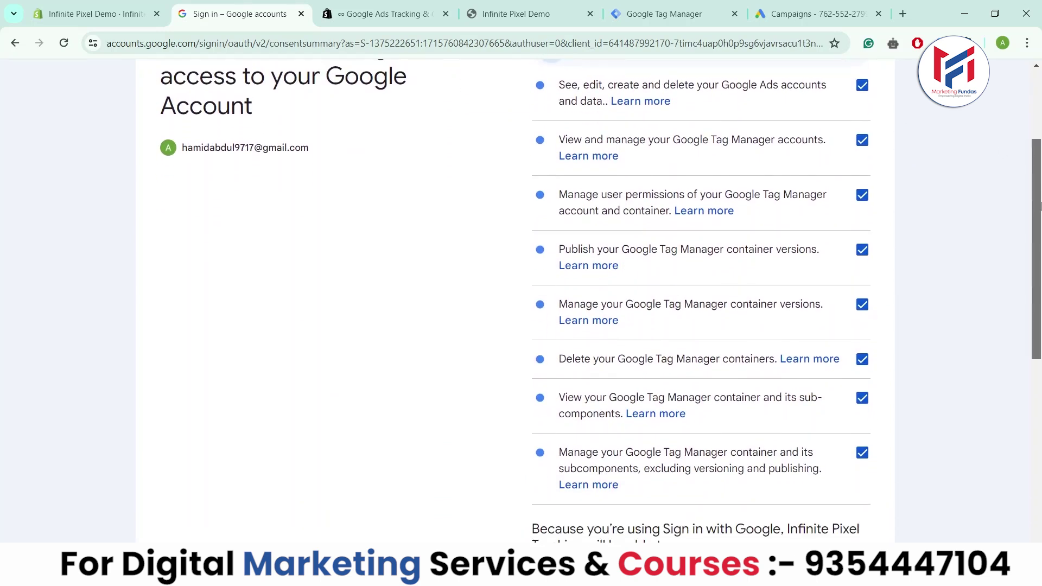
mouse_move(1041, 217)
left_mouse_down()
mouse_move(1040, 240)
mouse_move(1041, 157)
mouse_move(1041, 196)
left_mouse_up()
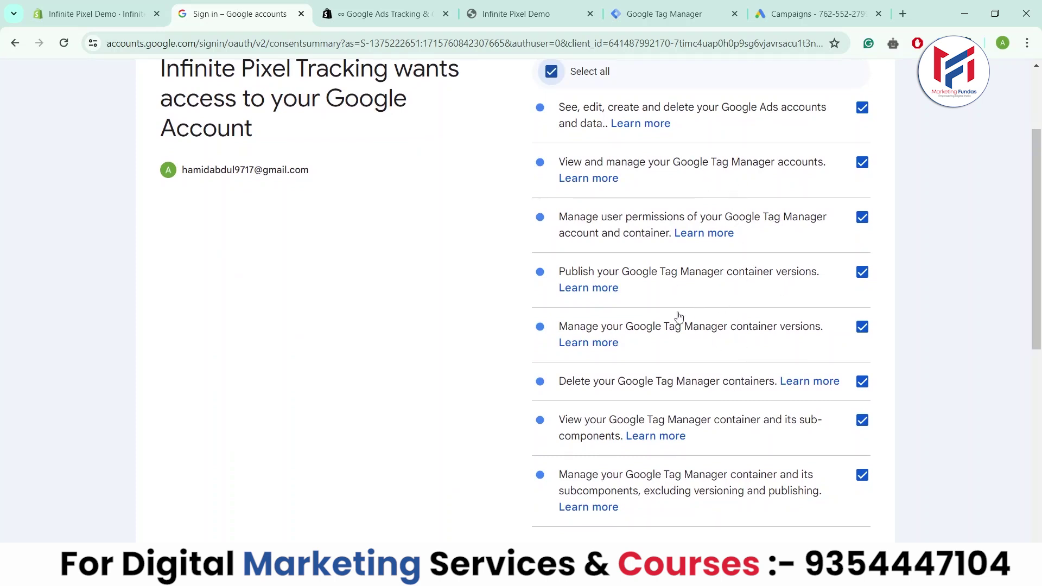
left_click_drag(1041, 254, 955, 447)
left_click(714, 446)
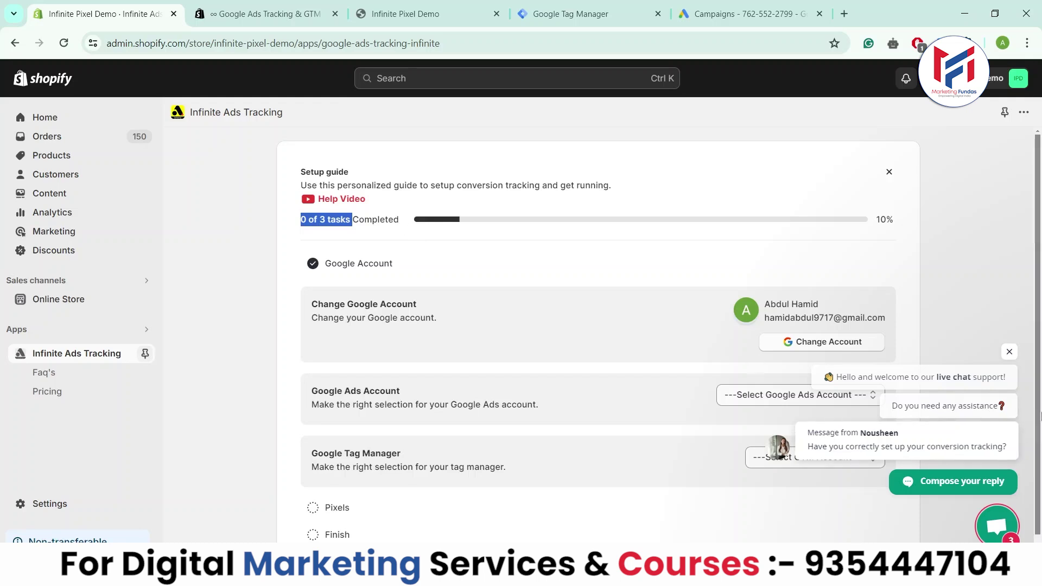
Dismiss the support chat messages and check the connected Google account and the Google Ads account setting in the setup guide.
left_click(1009, 352)
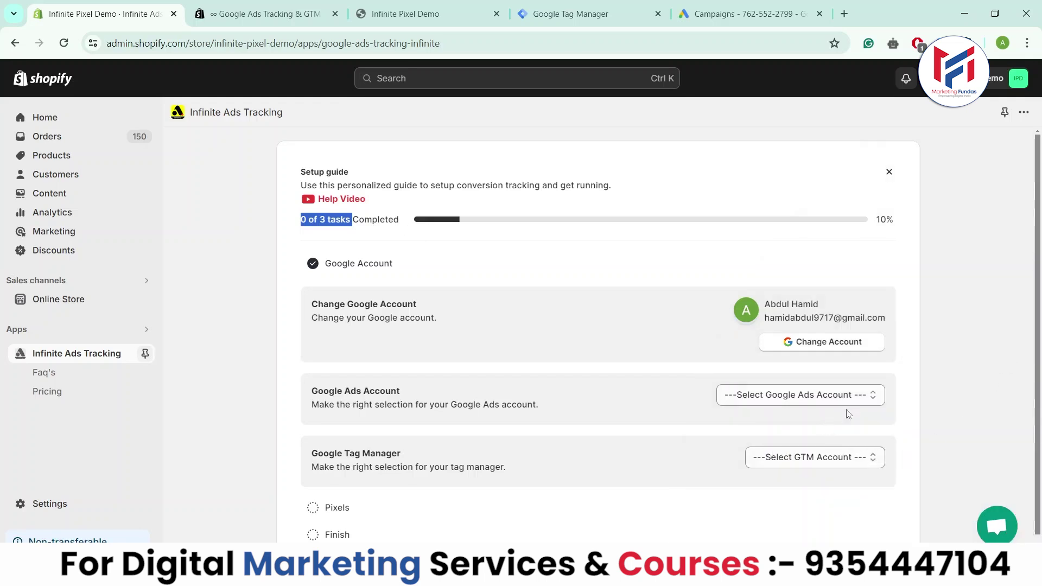
left_click_drag(312, 391, 400, 394)
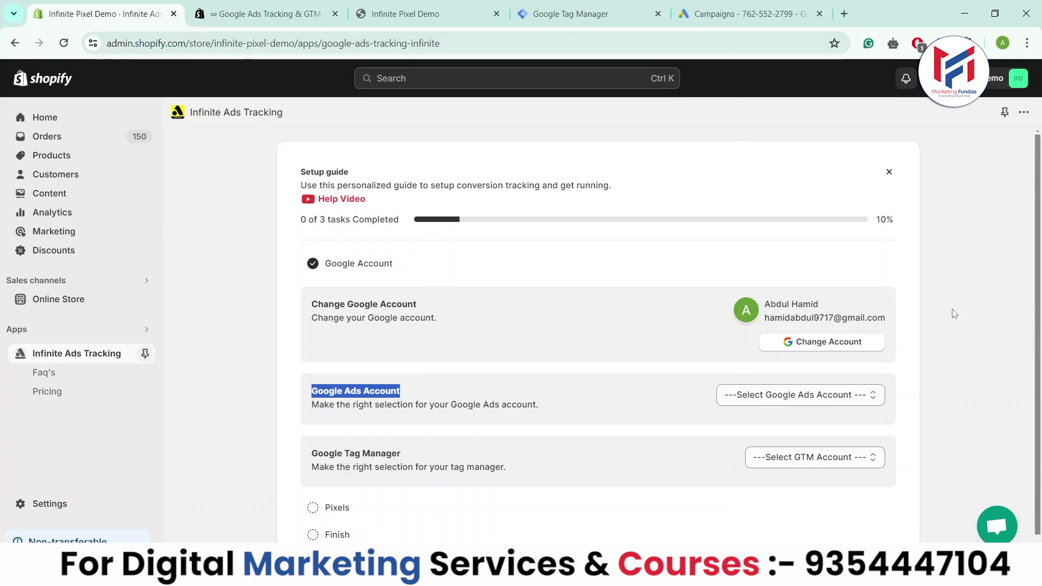
left_click_drag(766, 318, 885, 324)
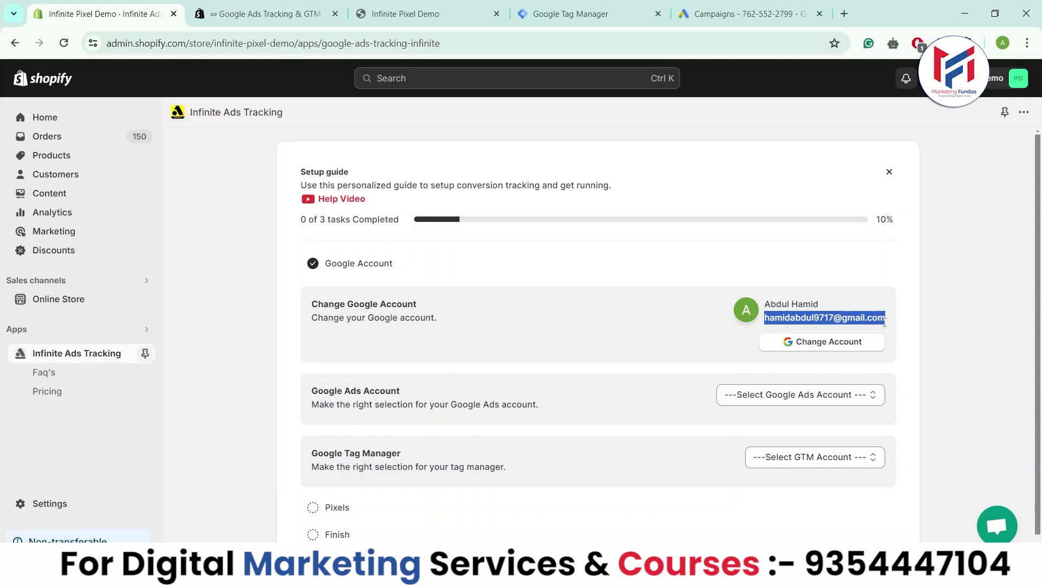
Select the Google Ads account in the setup guide, checking it against the account shown in the Google Ads profile details.
left_click(824, 398)
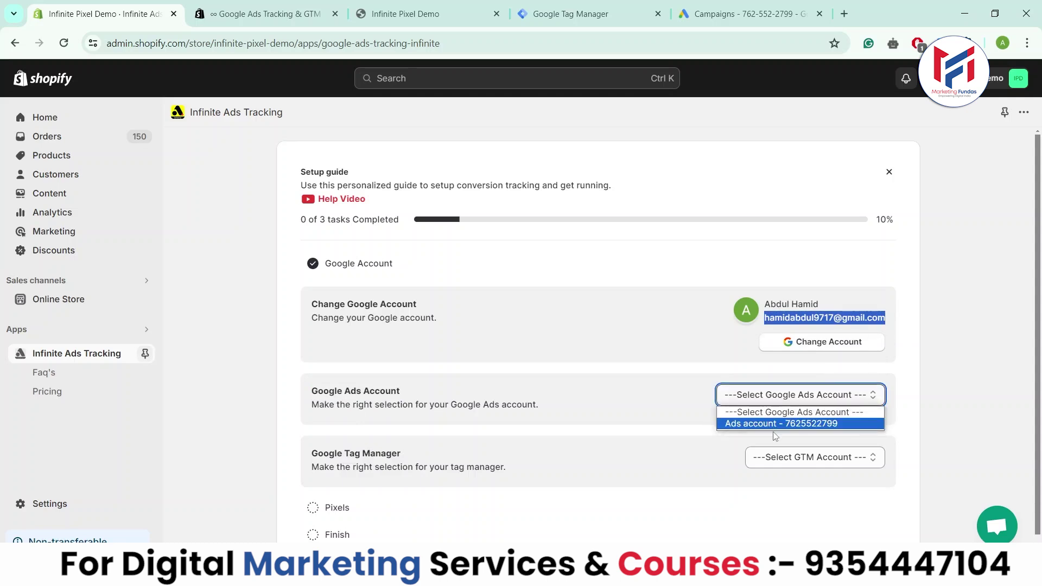
left_click(755, 14)
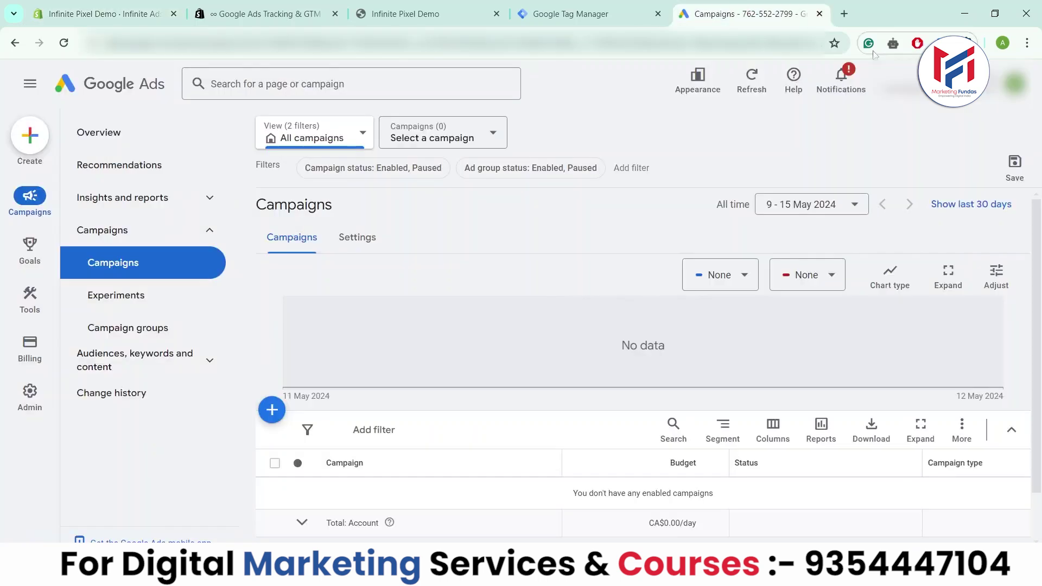
left_click(1015, 83)
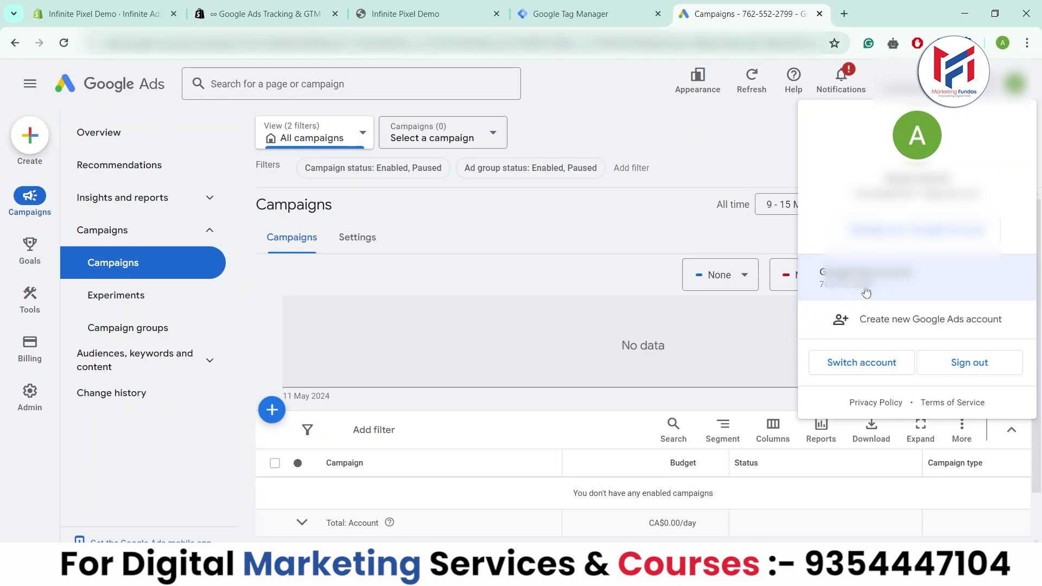
left_click(136, 13)
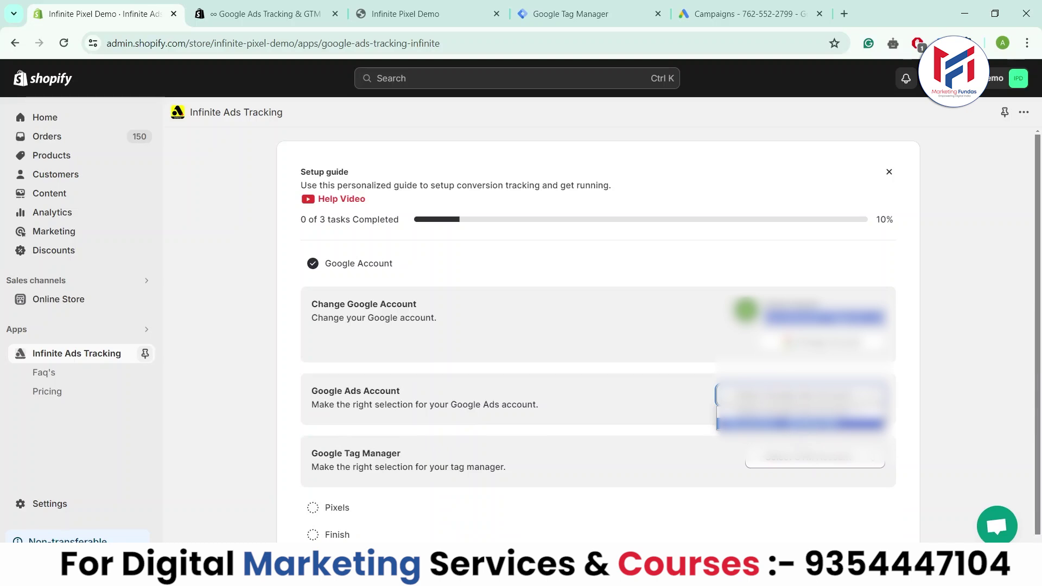
left_click(800, 423)
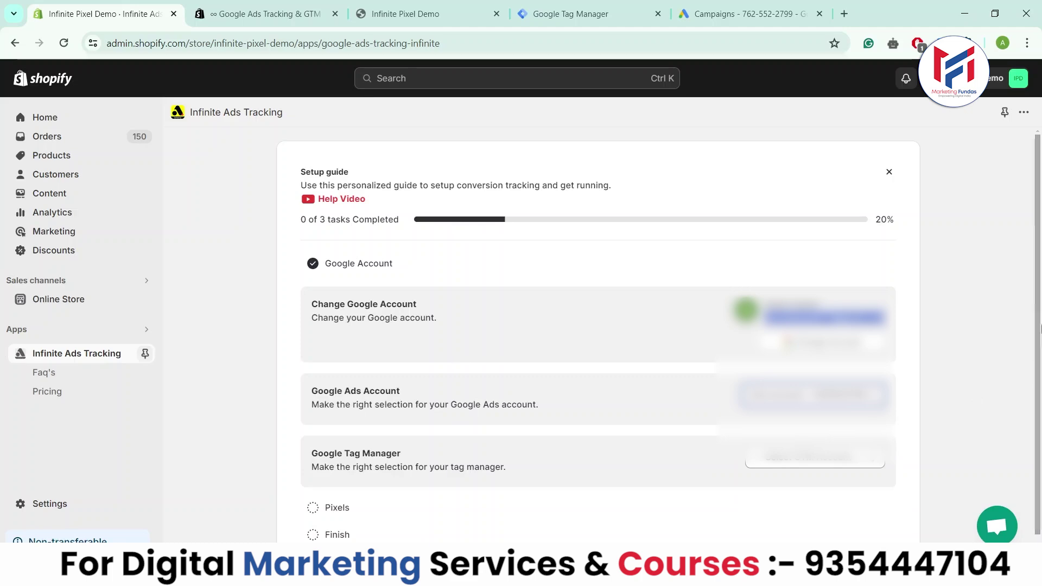
left_click(757, 7)
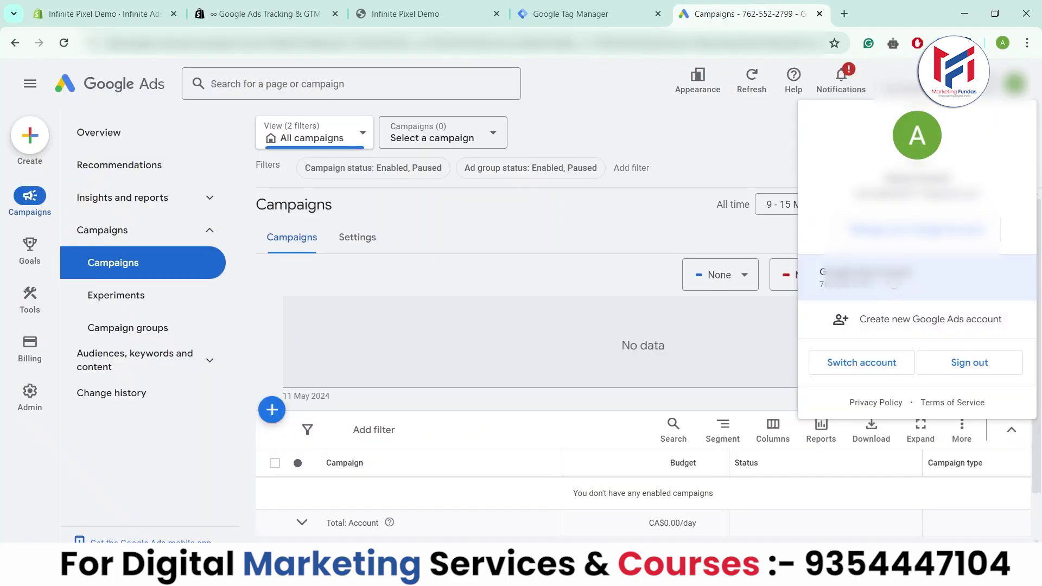
left_click(123, 6)
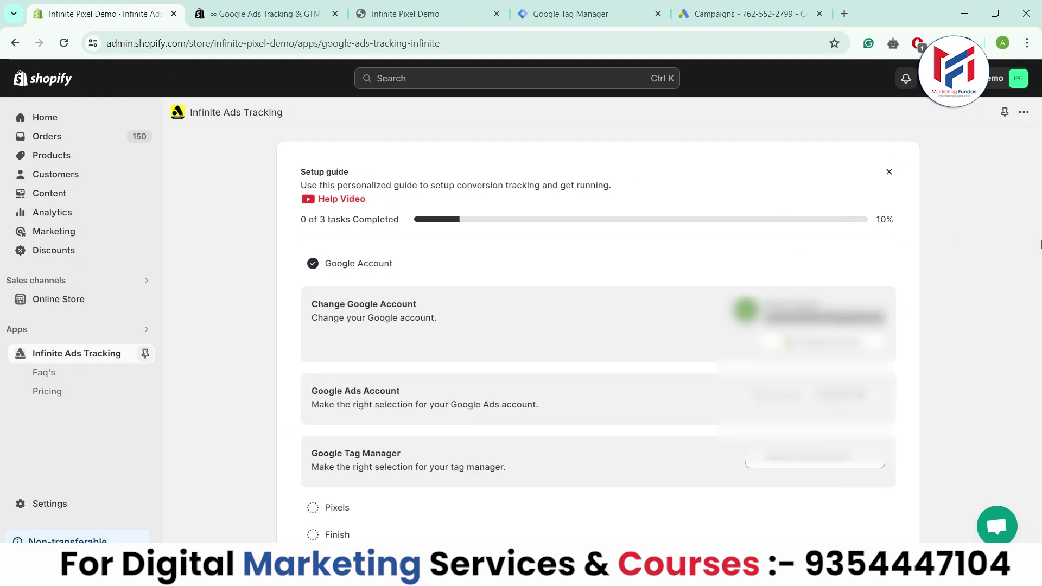
Check the account name in Google Tag Manager and select the Infinite Ads Tracking account as the setup guide's GTM account.
scroll(1039, 223, "down", 1)
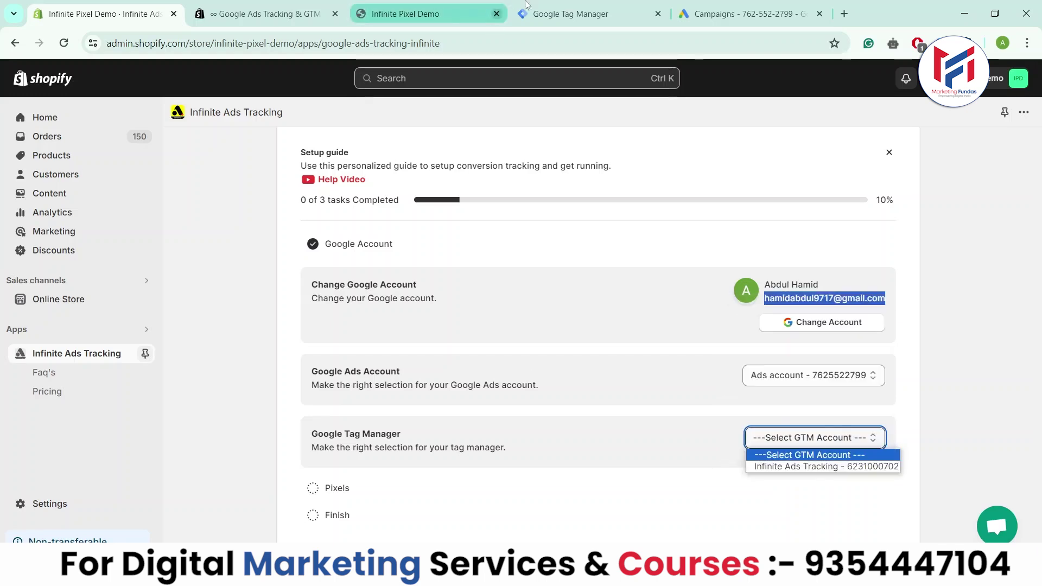
left_click(548, 14)
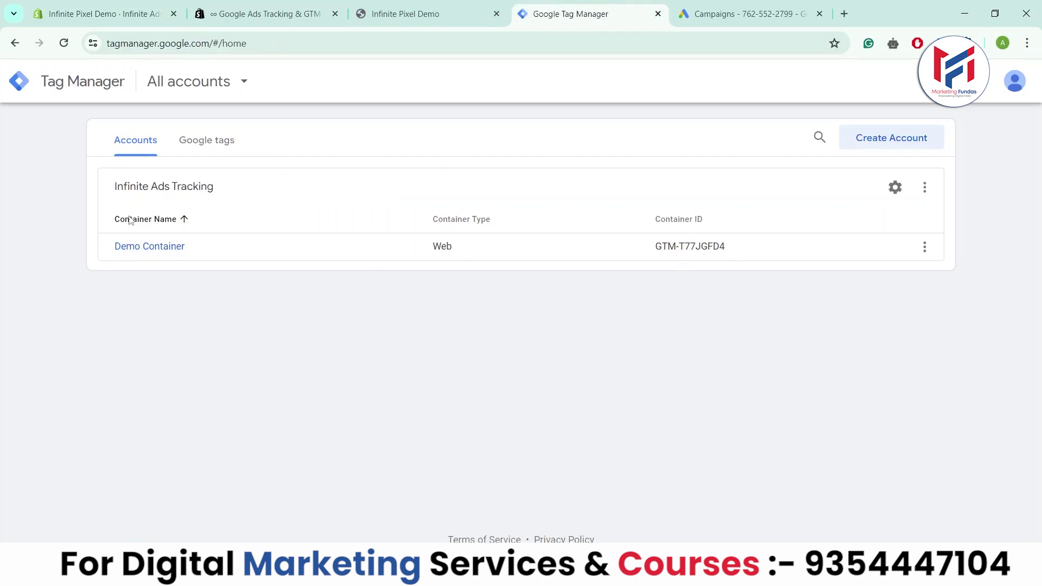
left_click_drag(116, 187, 251, 193)
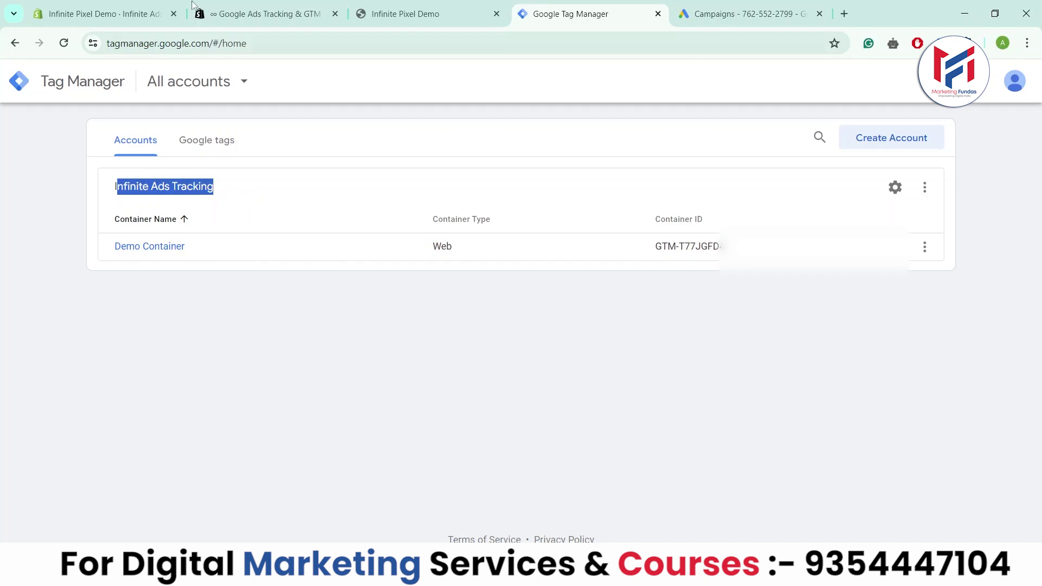
key("ctrl+1")
left_click(807, 487)
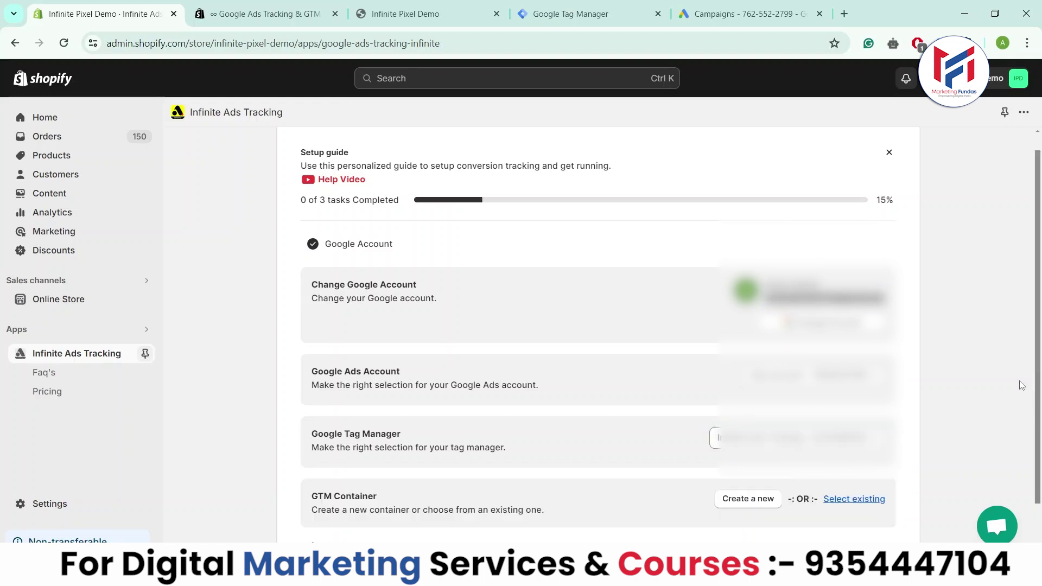
Compare the GTM Container options with the containers in Tag Manager and proceed to the setup guide's Pixels stage.
scroll(1026, 413, "down", 1)
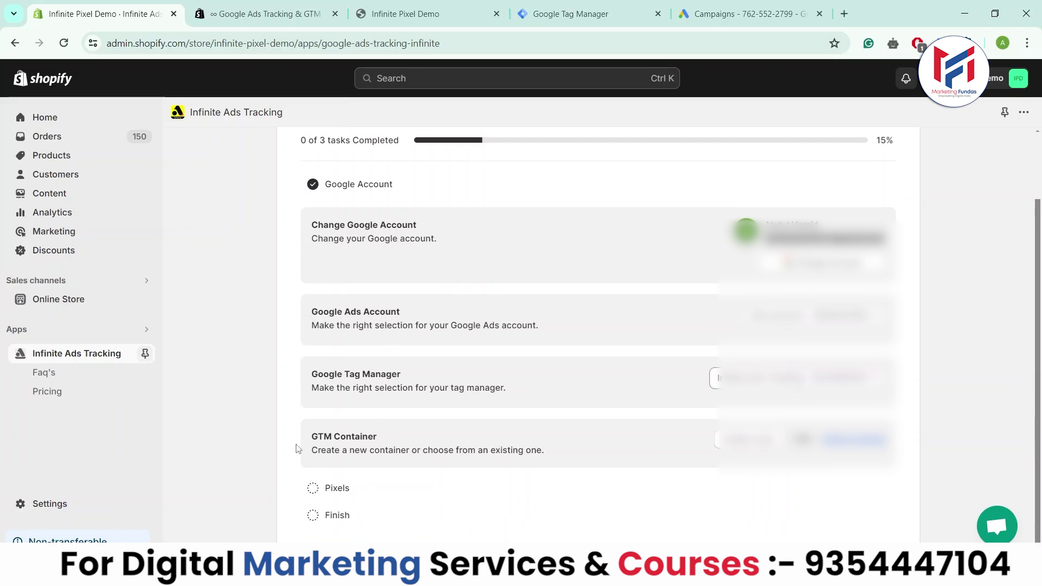
left_click_drag(311, 442, 410, 451)
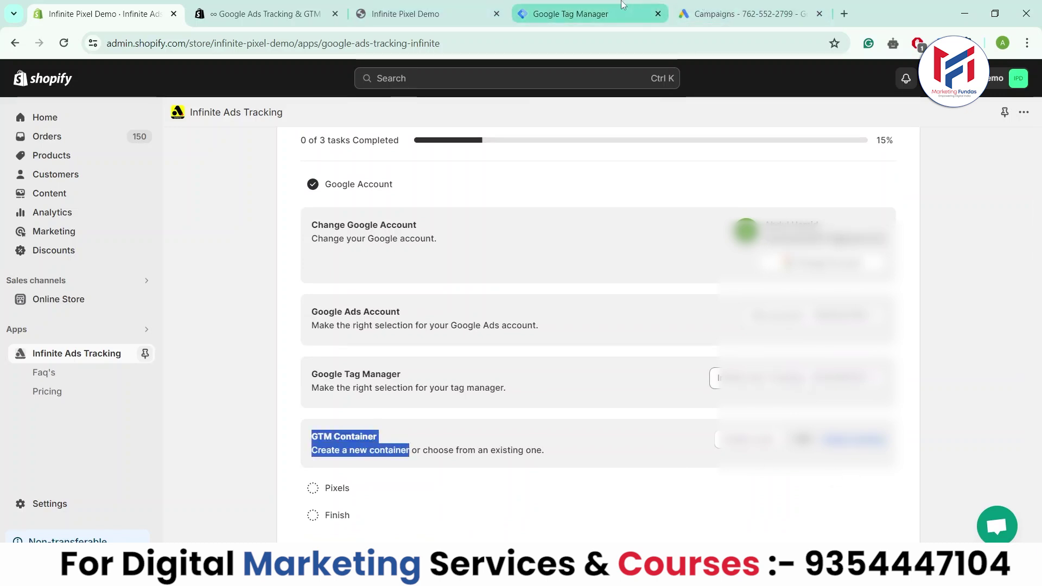
left_click(570, 13)
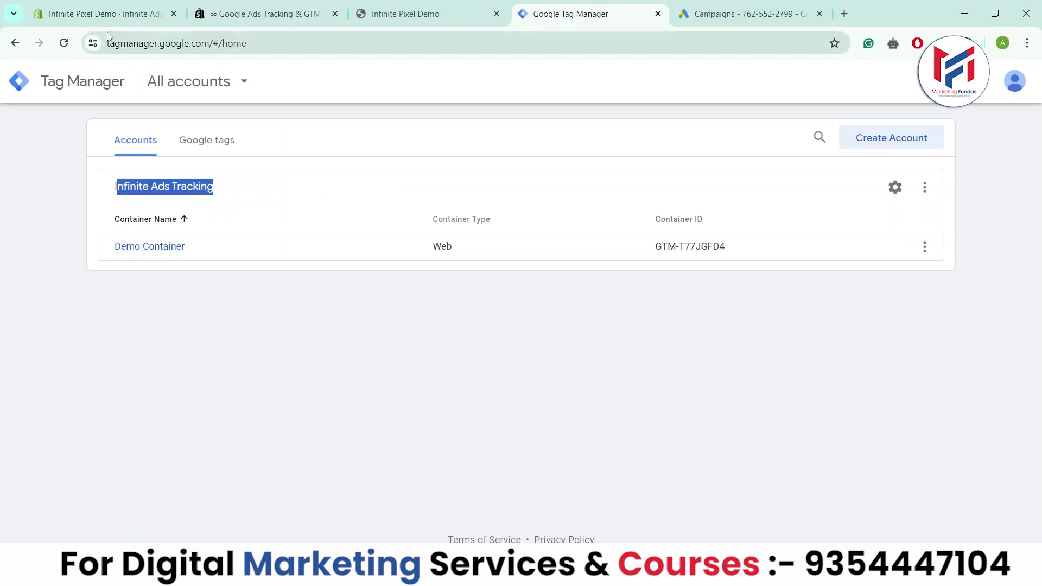
left_click(98, 14)
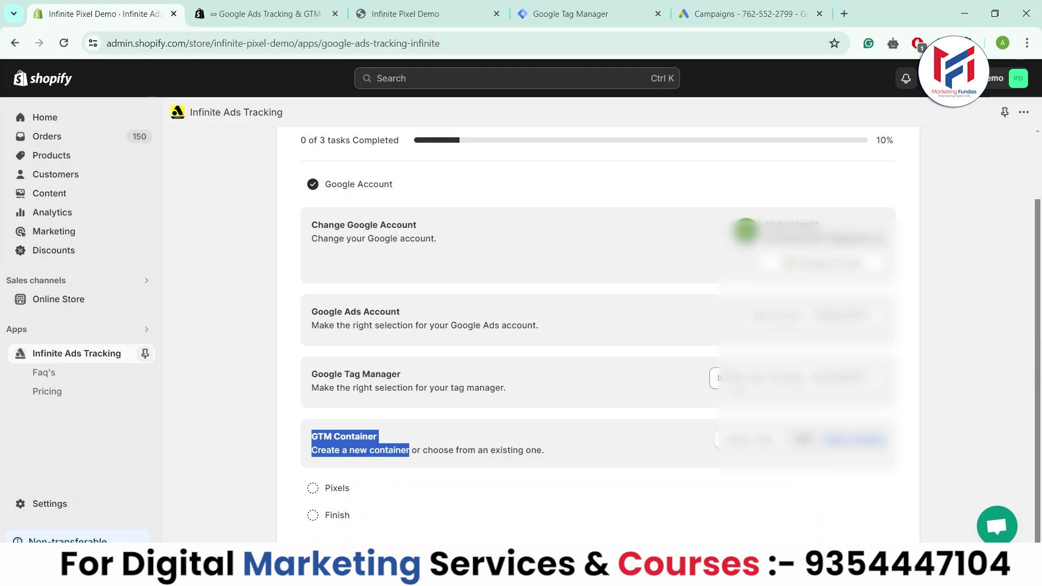
left_click(570, 13)
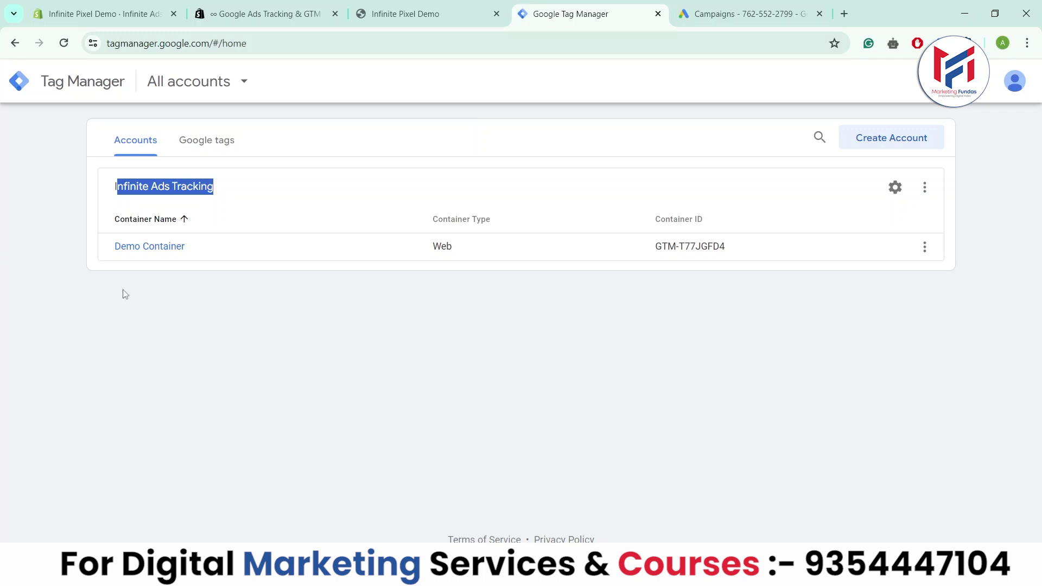
left_click(85, 6)
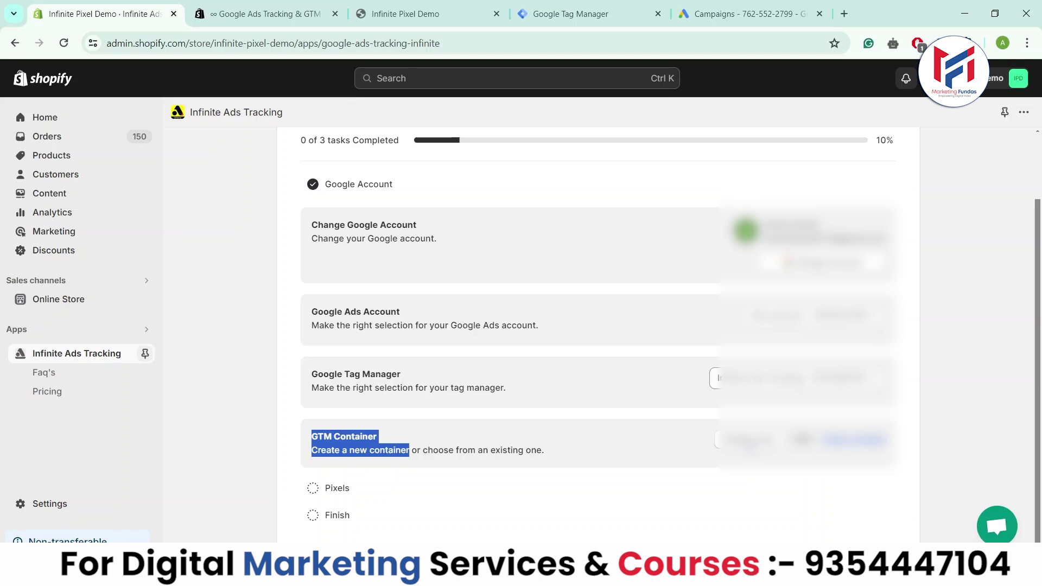
left_click_drag(1035, 347, 1037, 402)
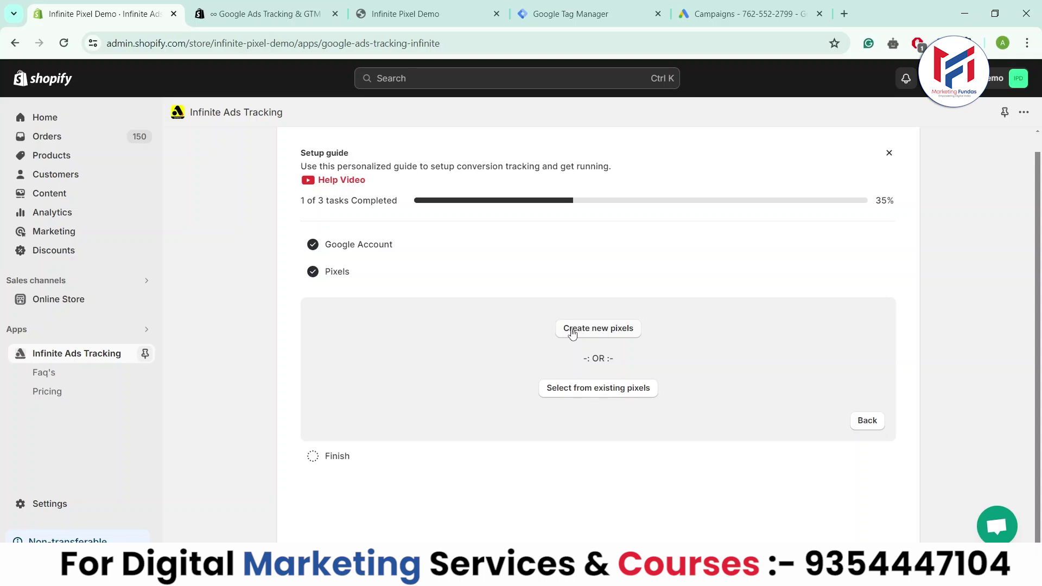
Choose to create new pixels and continue with all tracking options enabled, from Purchase Tracking to Include Taxes and Shipping.
left_click(599, 334)
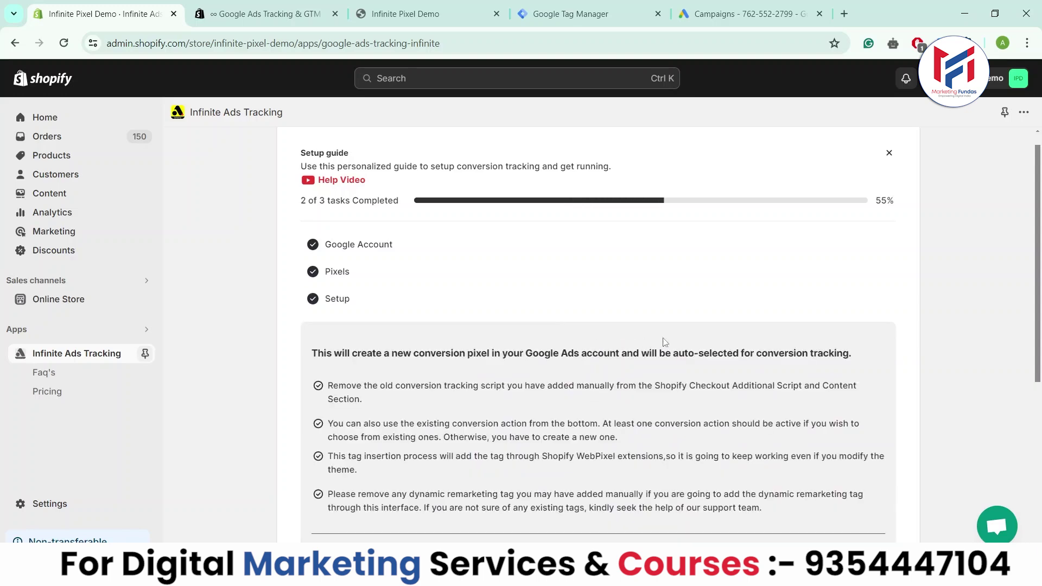
left_click_drag(1037, 299, 1040, 494)
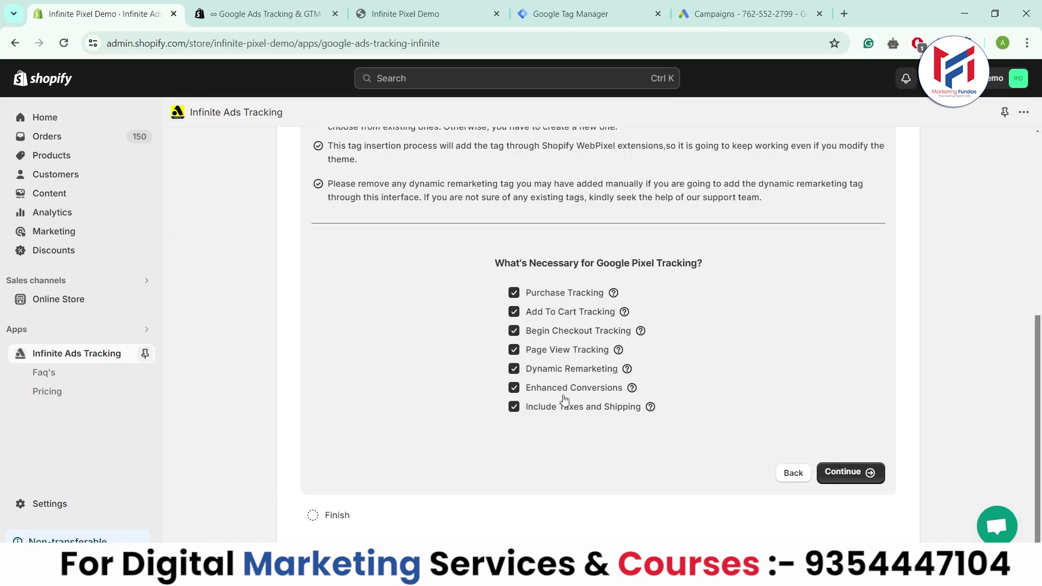
left_click(844, 467)
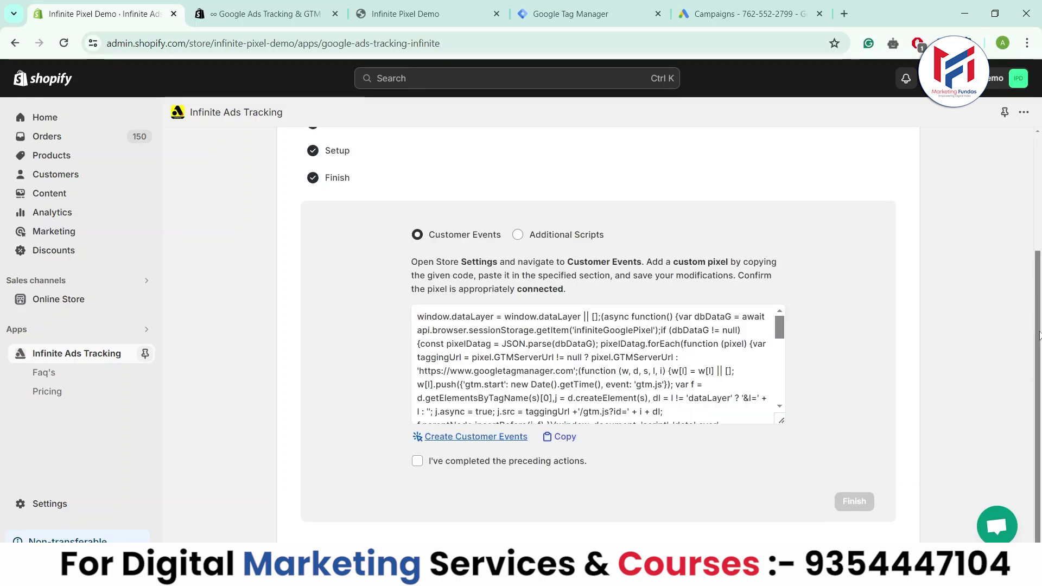
Compare the Additional Scripts and Customer Events installation methods and copy the Customer Events pixel code.
left_click_drag(429, 237, 617, 239)
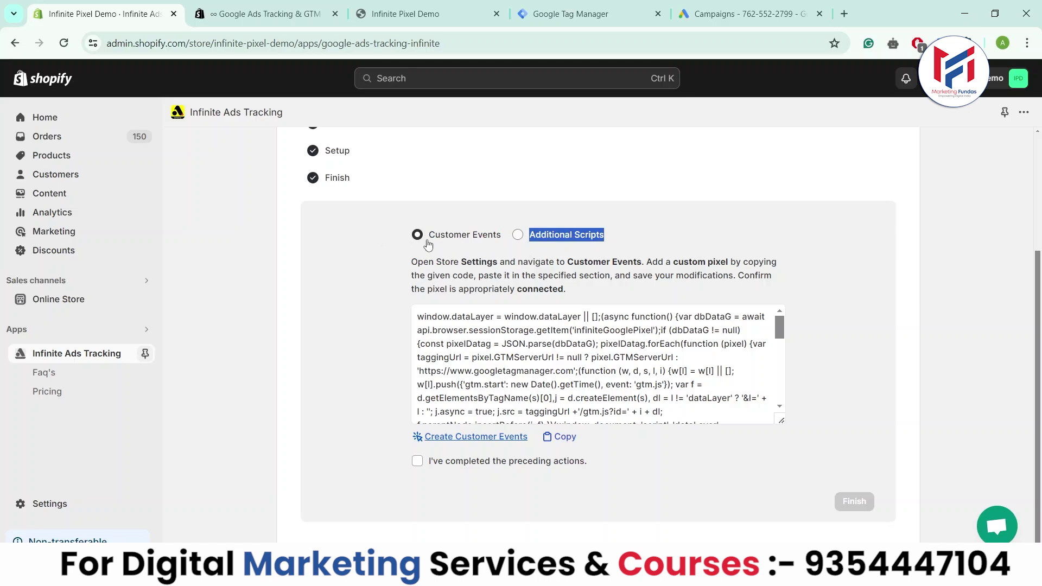
left_click(518, 235)
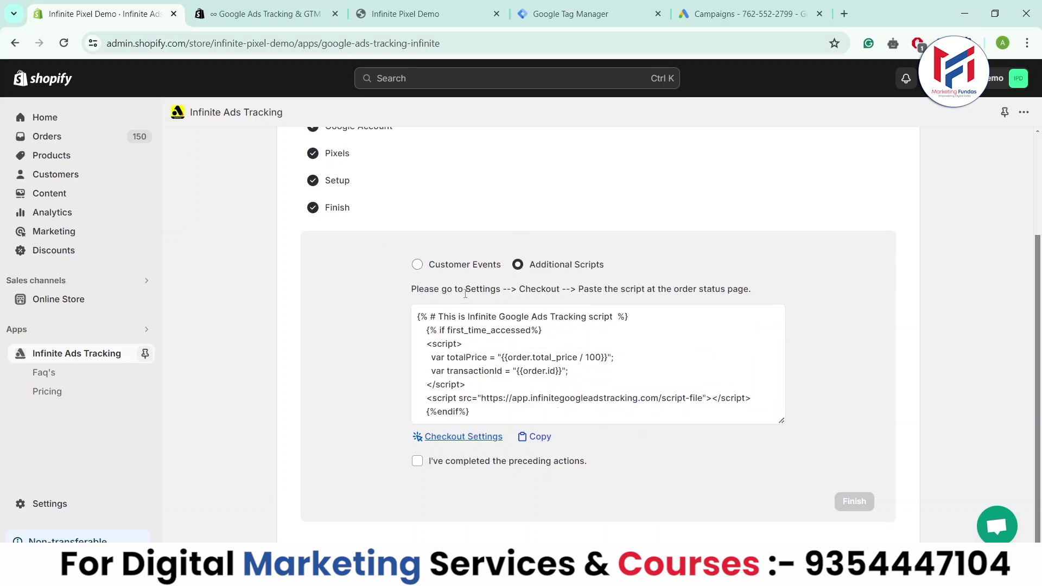
left_click_drag(782, 421, 785, 435)
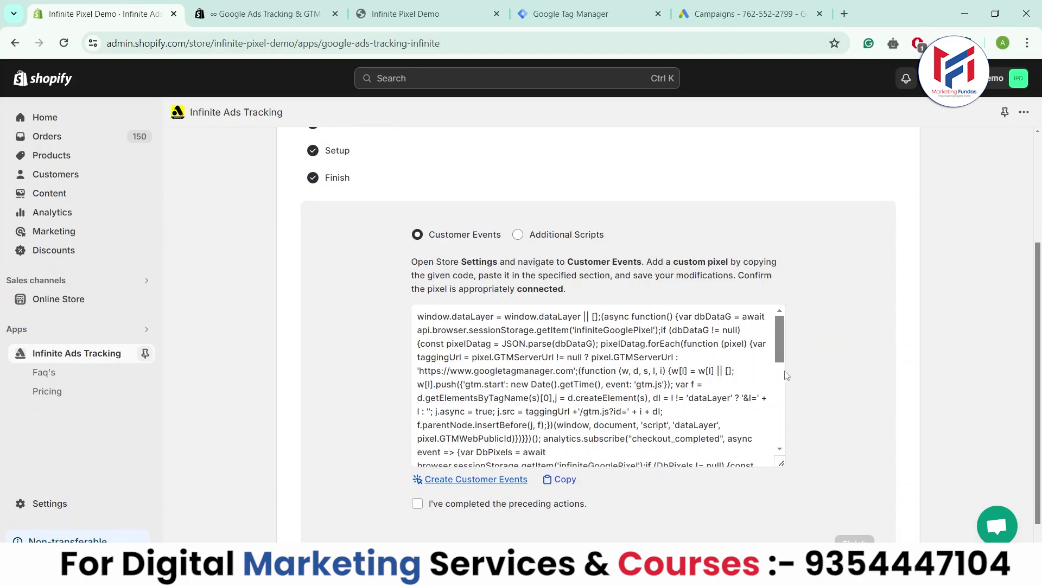
left_click_drag(780, 348, 799, 330)
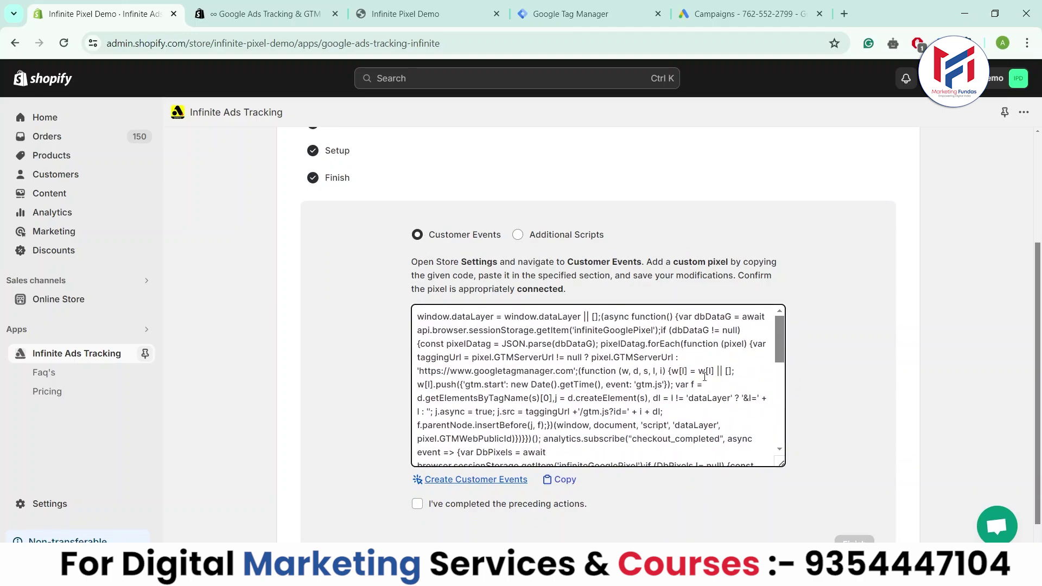
left_click(560, 481)
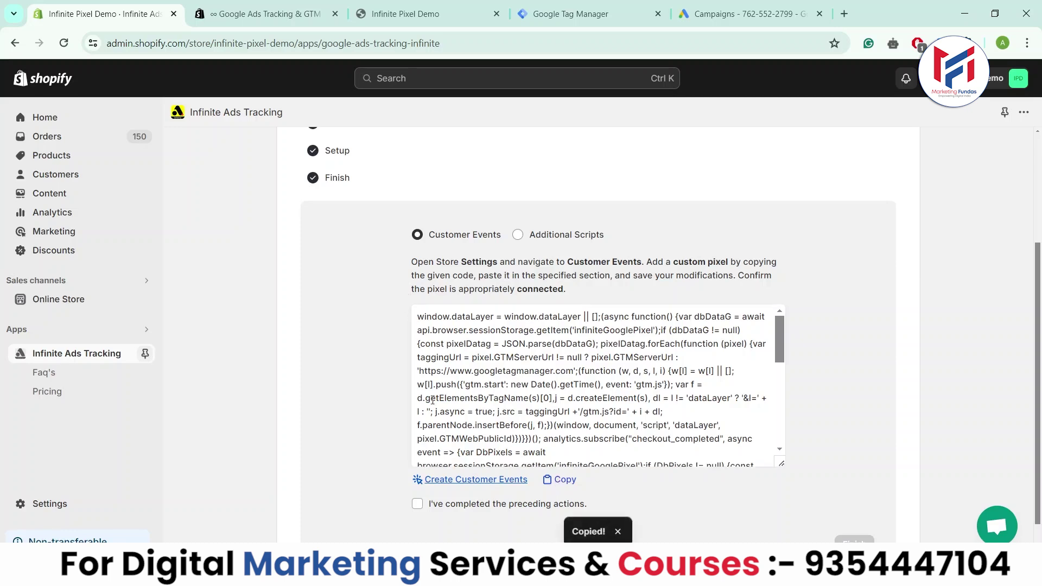
Open the store's Customer events settings from the setup guide and add a custom pixel named "Demo Custom Pixel".
left_click(459, 480)
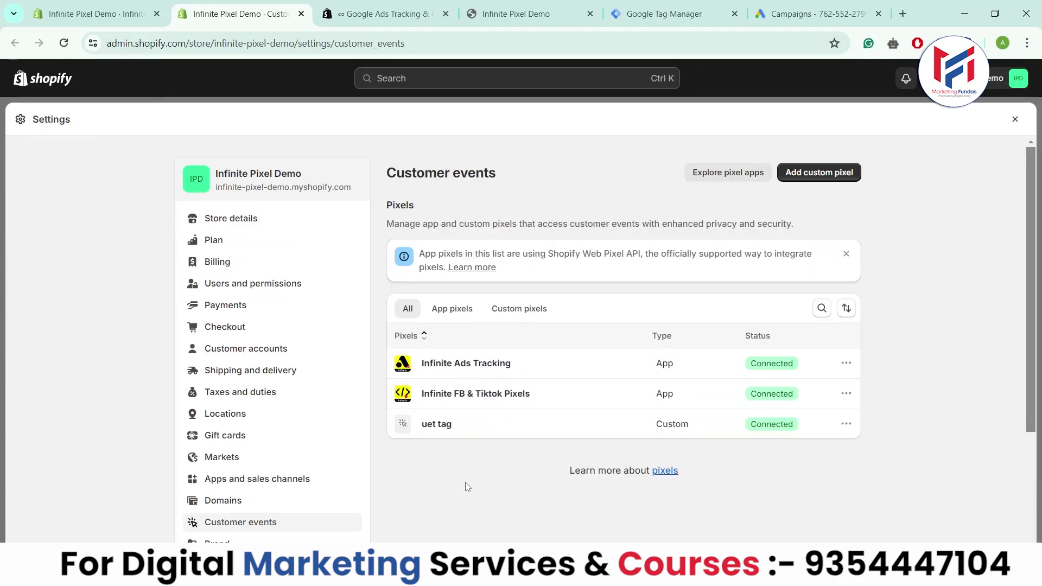
left_click(794, 175)
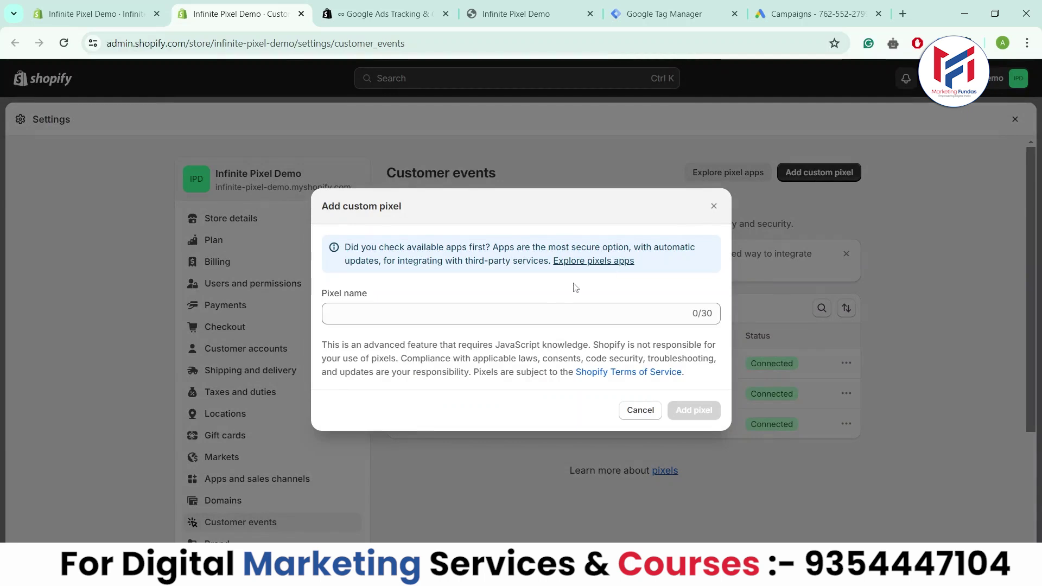
left_click(520, 315)
type("Demo P")
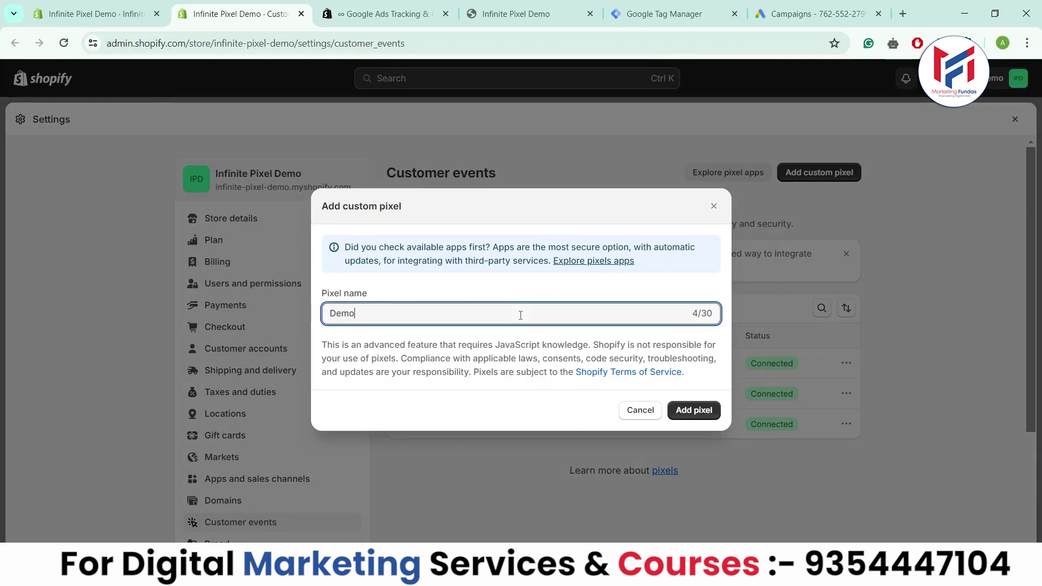
key("BackSpace")
type("Custom")
key("BackSpace")
key("BackSpace")
key("BackSpace")
key("BackSpace")
type("to")
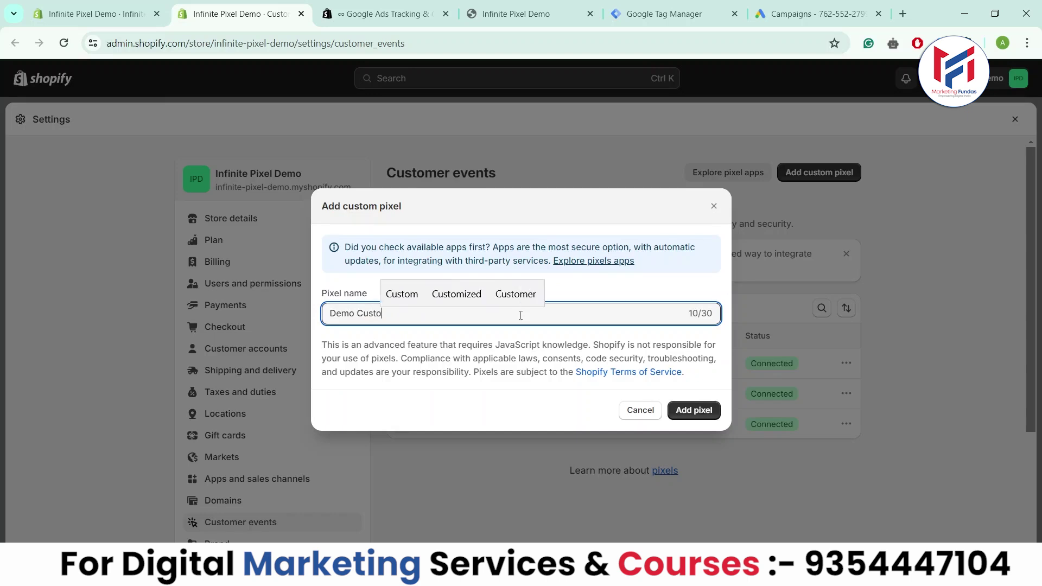
type("m Pixel")
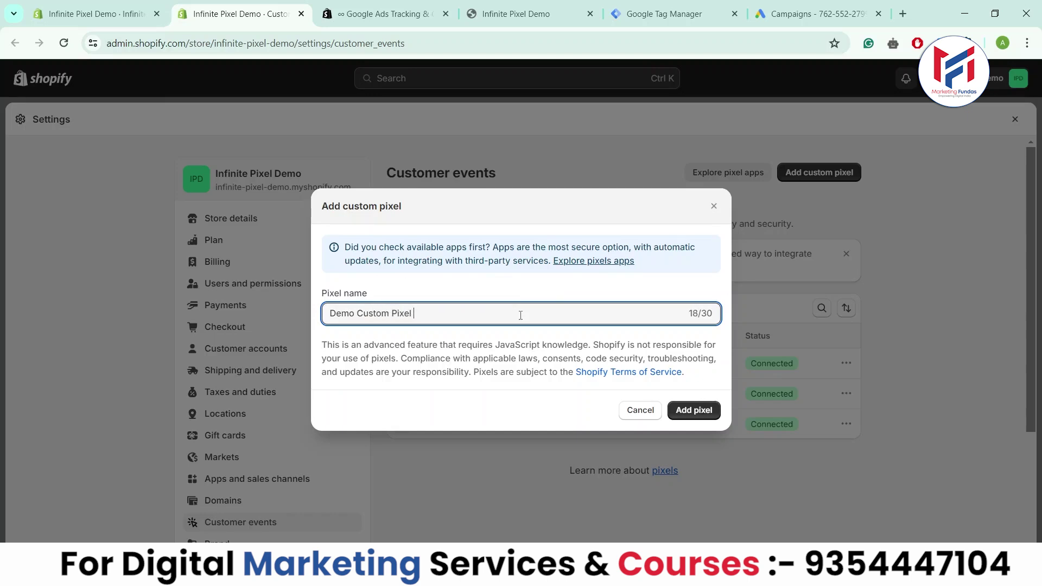
left_click(705, 409)
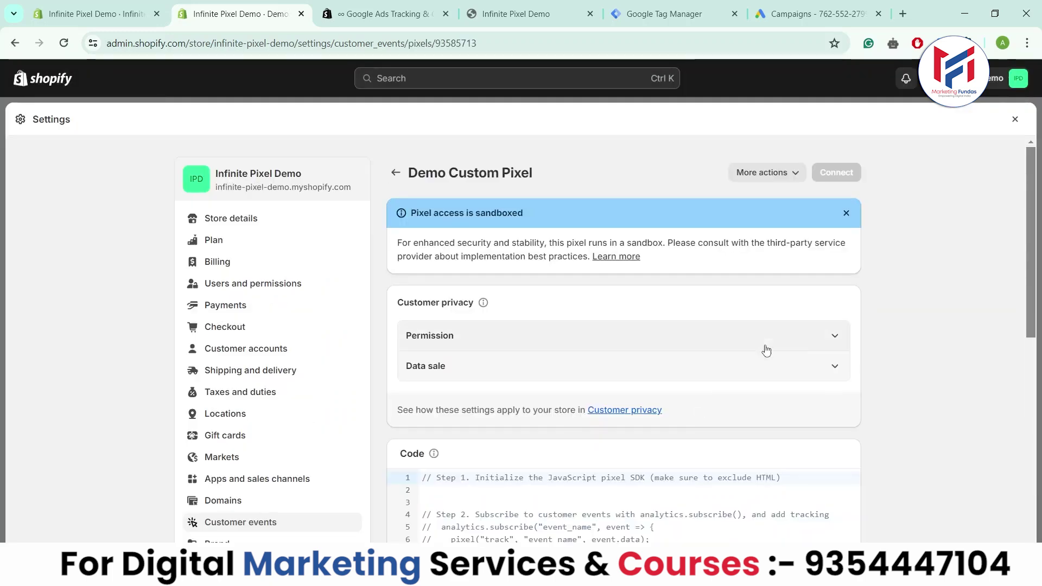
Replace the placeholder code of the Demo Custom Pixel with the copied Customer Events code.
scroll(1033, 270, "down", 1)
scroll(1033, 270, "down", 3)
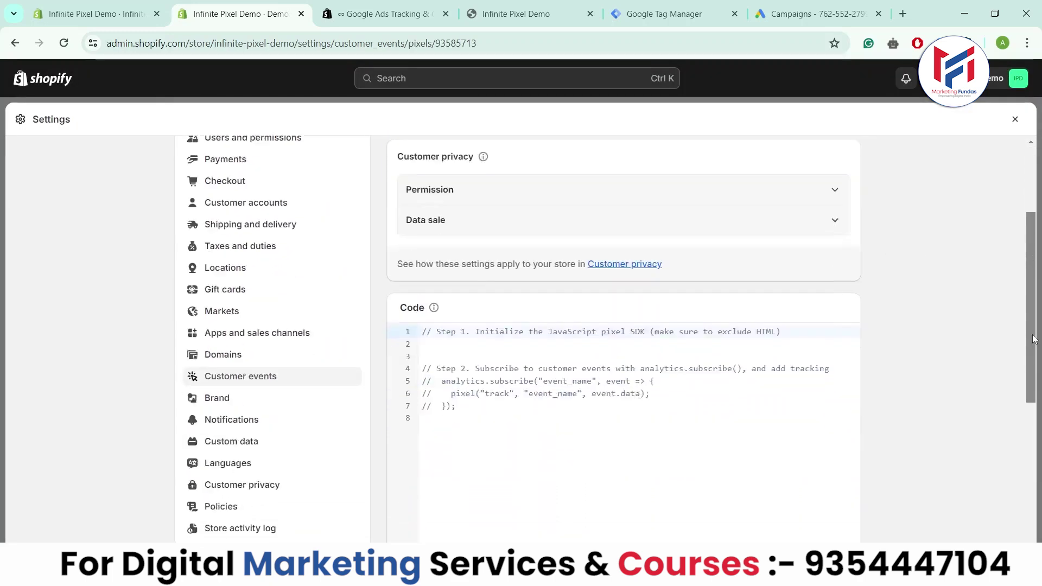
left_click(505, 374)
left_click_drag(506, 375, 423, 259)
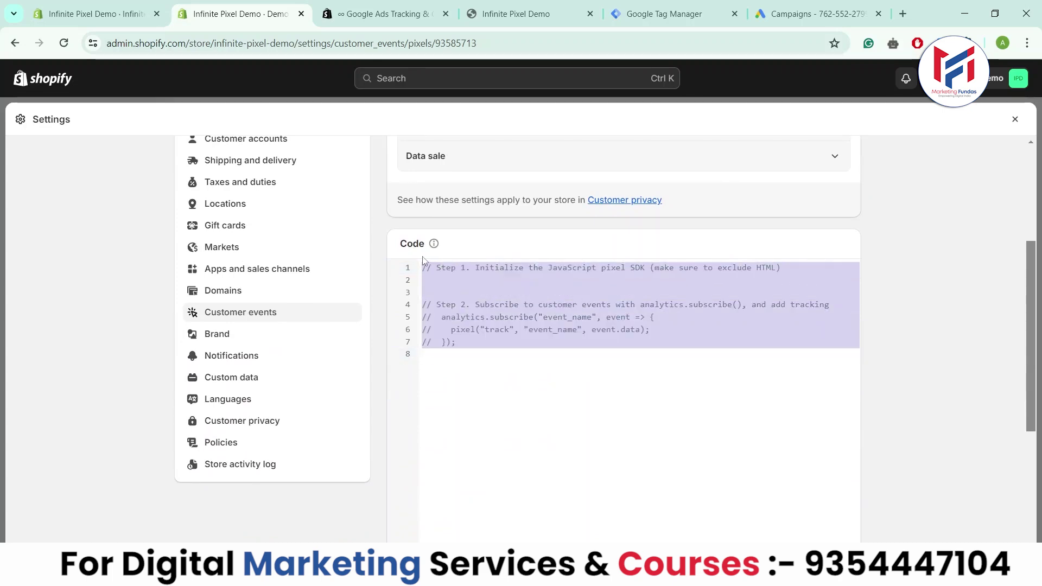
key("BackSpace")
key("ctrl+v")
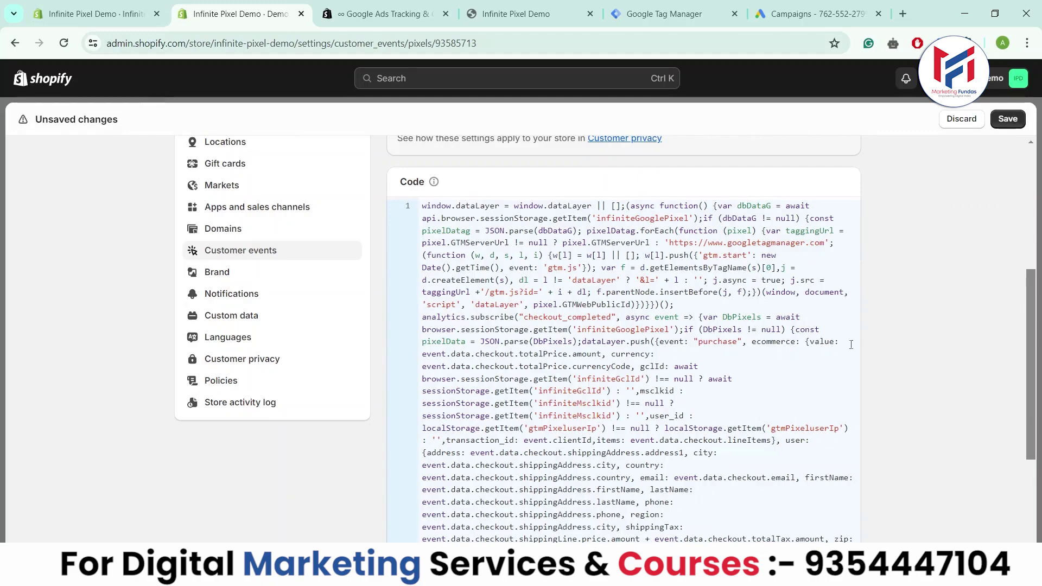
Save and connect the Demo Custom Pixel, check it in the Customer events list, and close the store settings page.
left_click_drag(1034, 326, 1038, 171)
left_click(1008, 121)
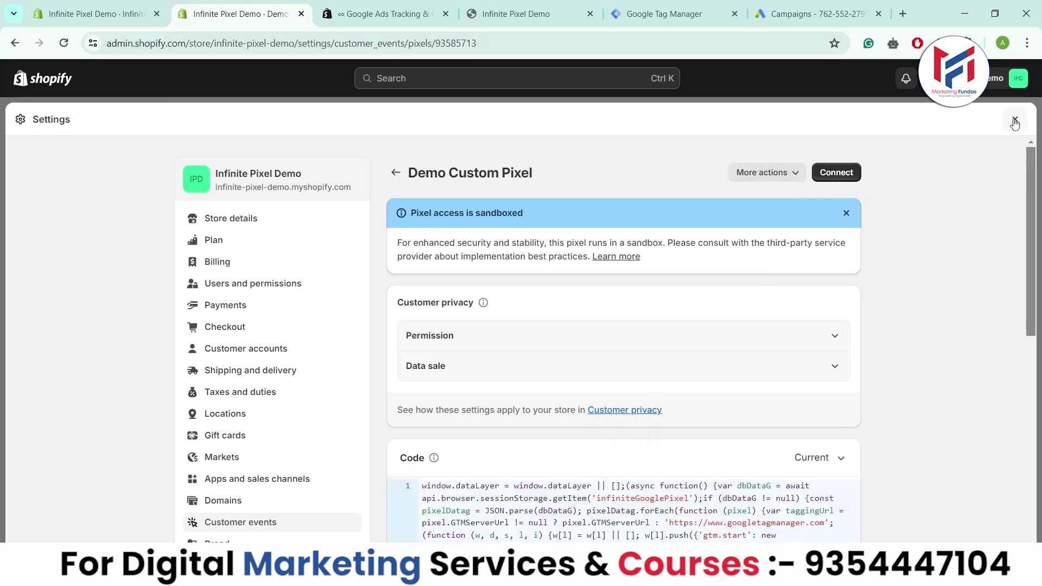
left_click(836, 172)
left_click(682, 360)
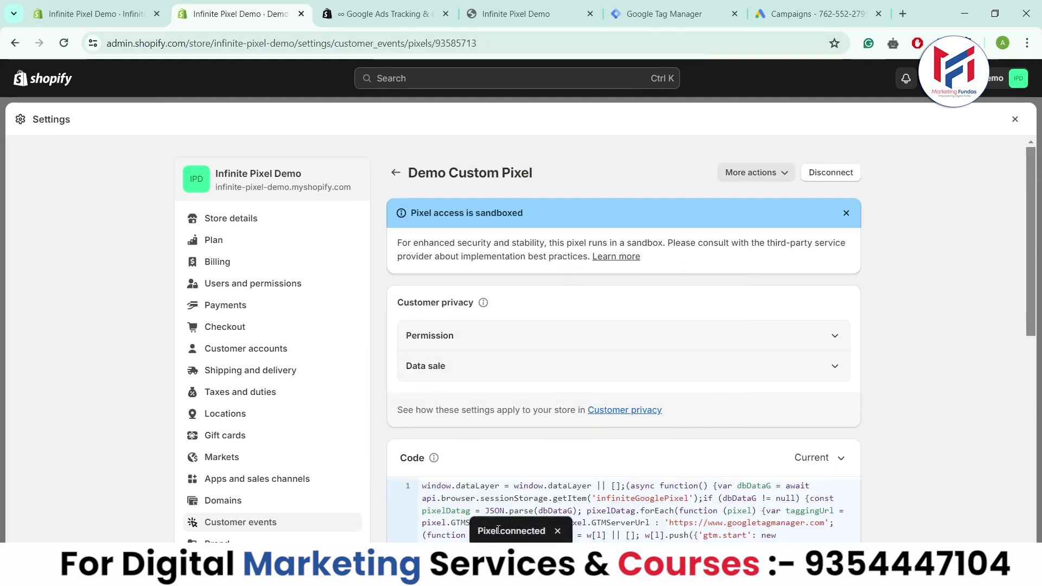
left_click(396, 173)
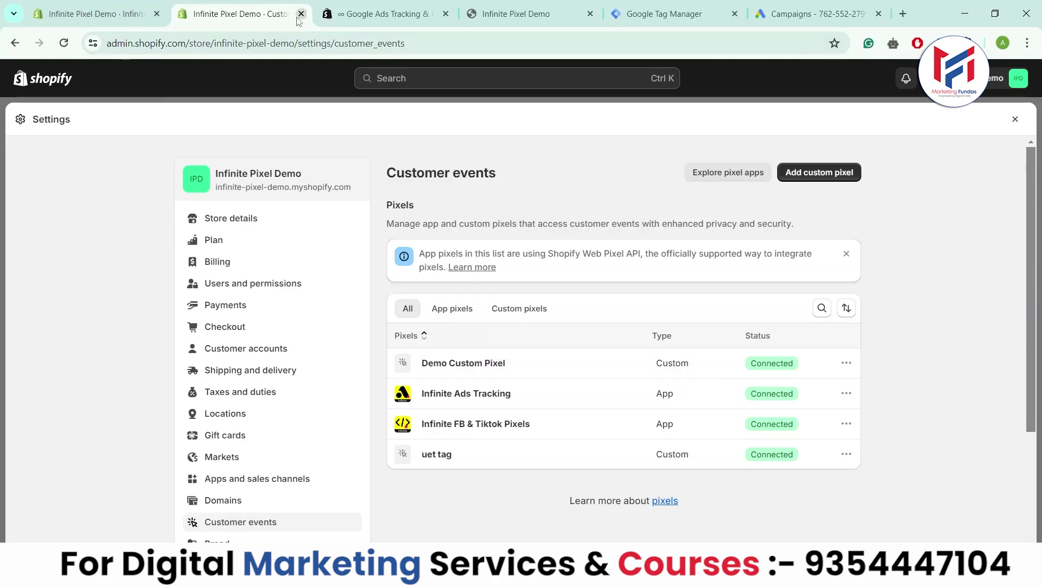
key("ctrl+w")
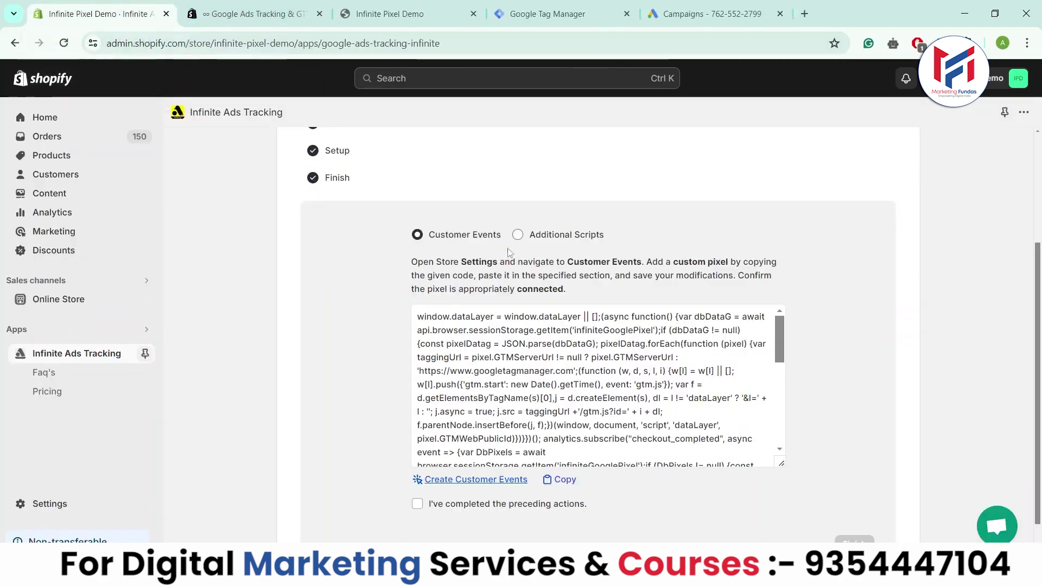
Confirm that the preceding actions are completed and finish the conversion setup in Infinite Ads Tracking.
left_click(417, 505)
left_click_drag(430, 508, 589, 507)
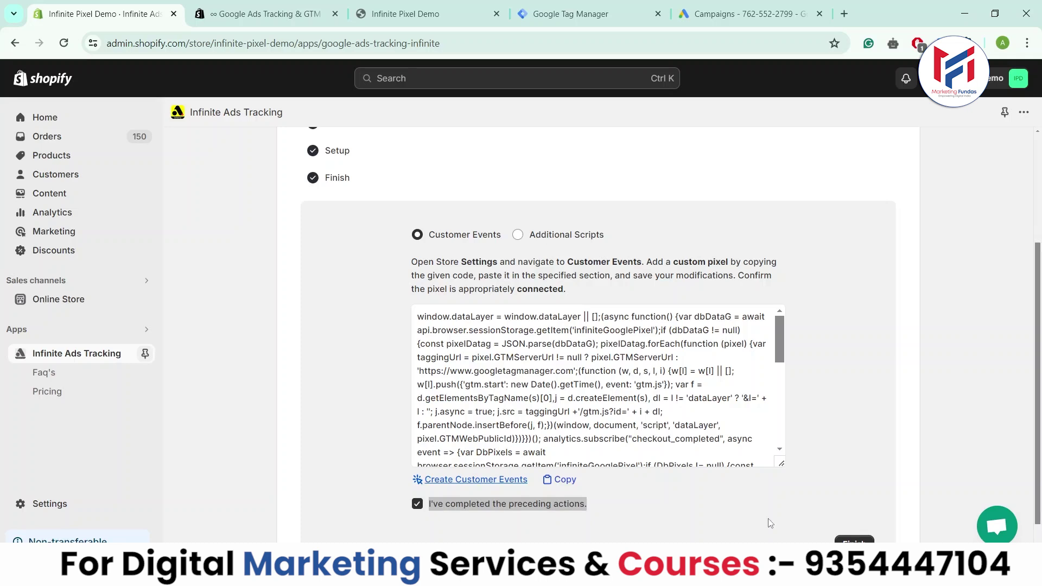
left_click(855, 541)
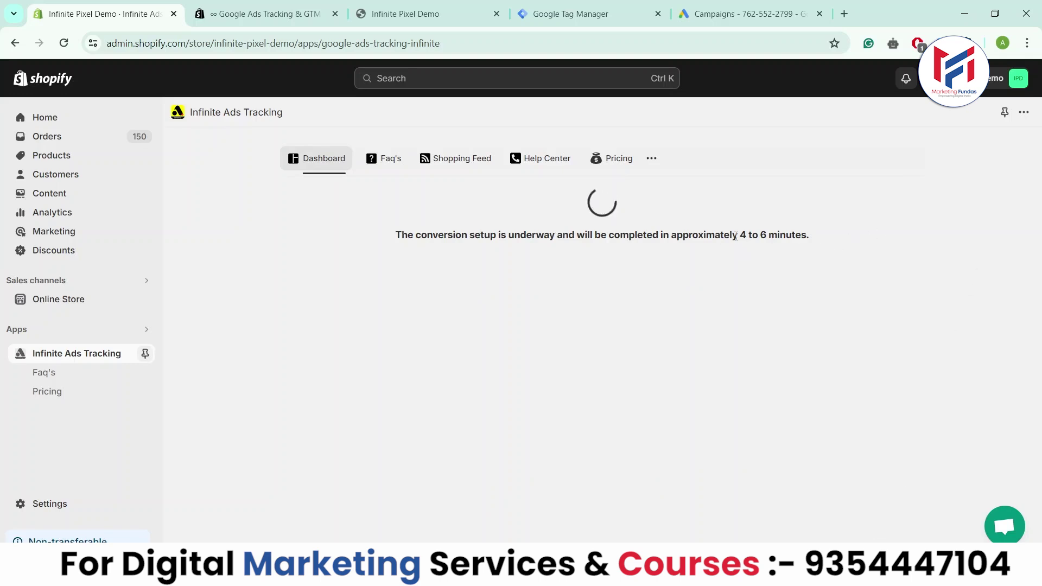
left_click_drag(395, 235, 810, 239)
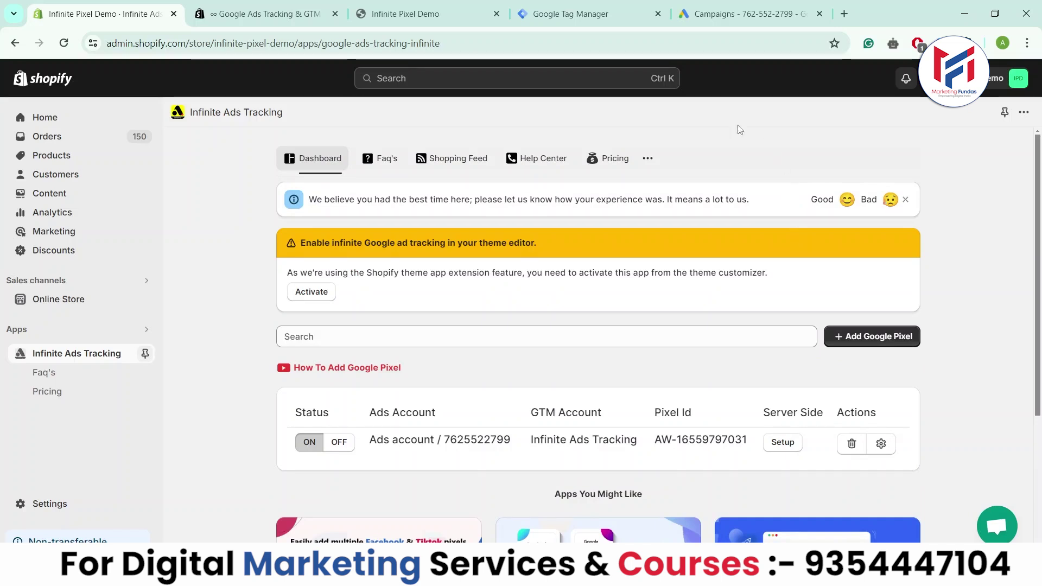
Switch to Google Tag Manager, reload the accounts list and open the Infinite Google Ads WorkSpace in the Infinite Google Ads Container.
left_click(622, 7)
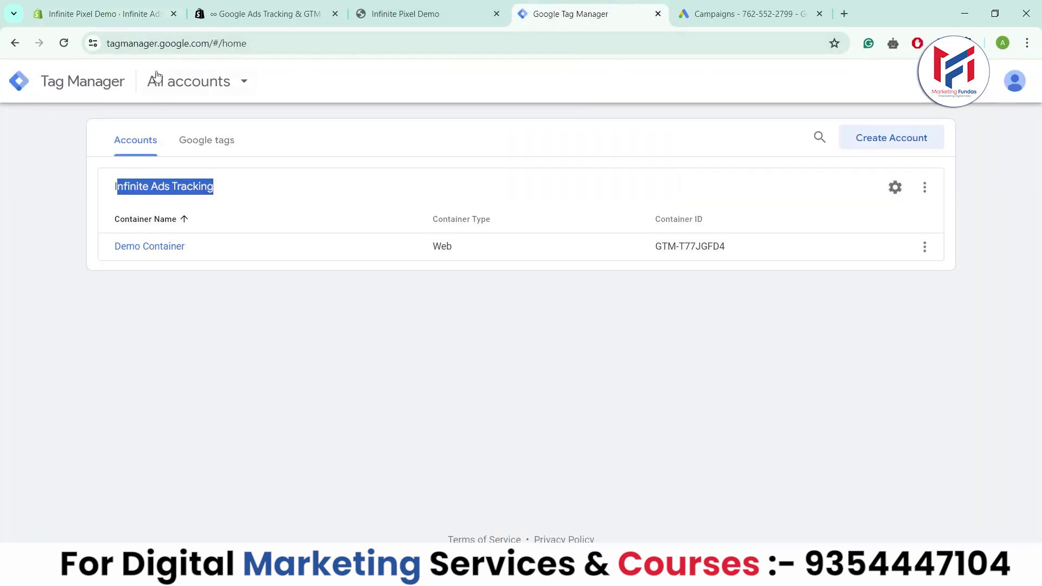
left_click(68, 47)
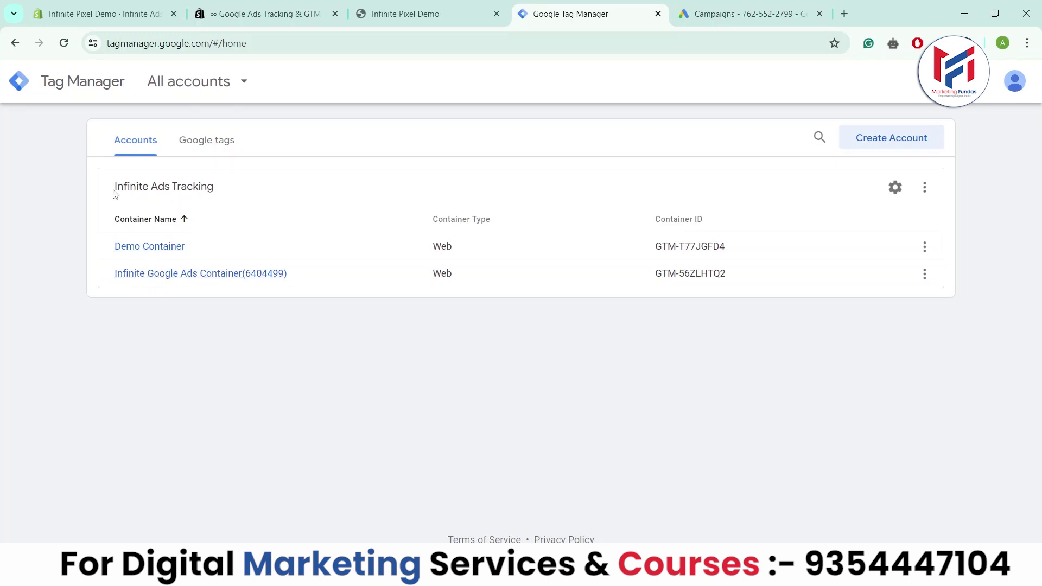
left_click_drag(112, 193, 234, 187)
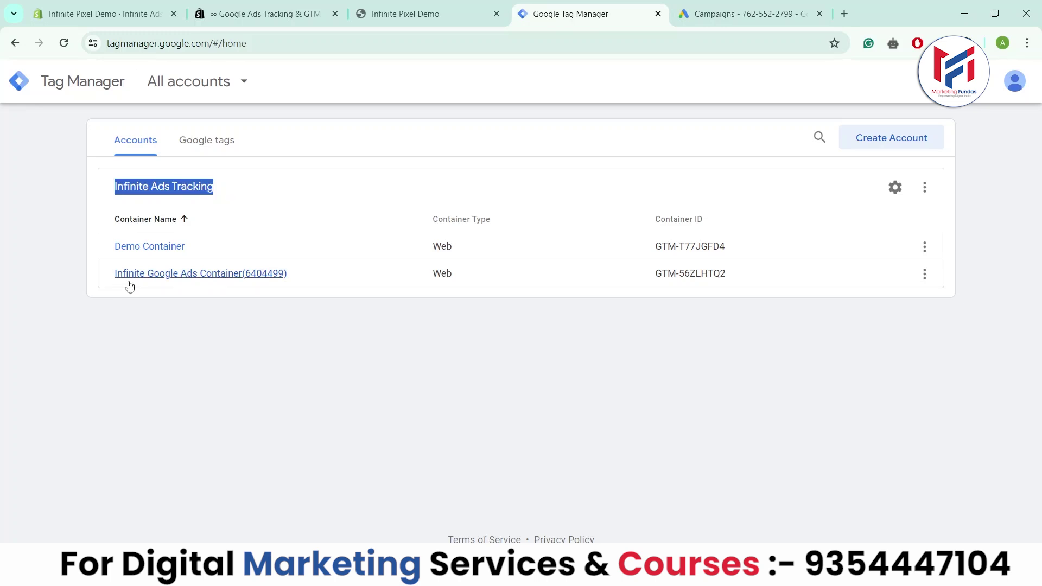
left_click(180, 274)
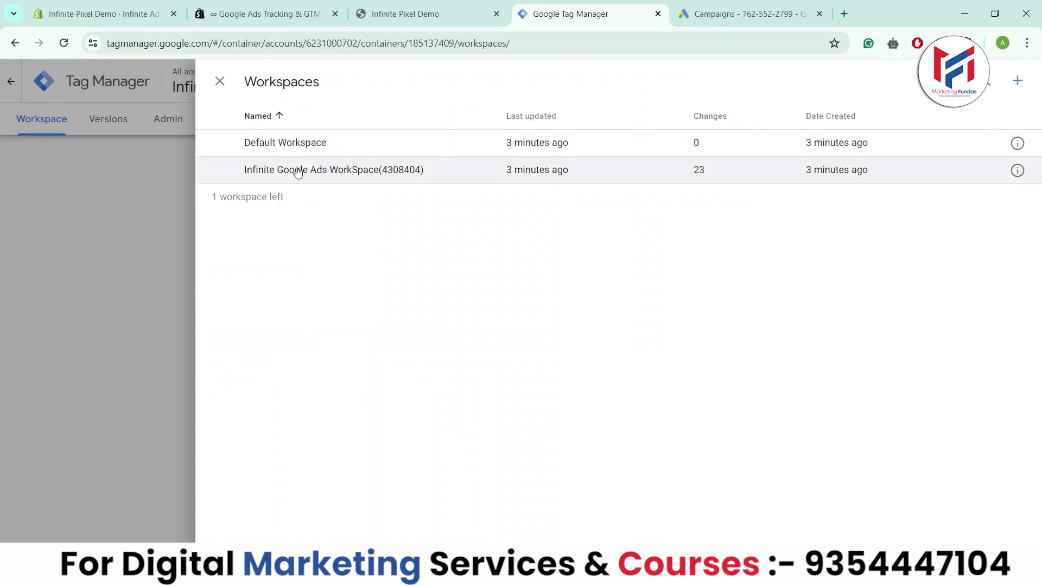
left_click(297, 172)
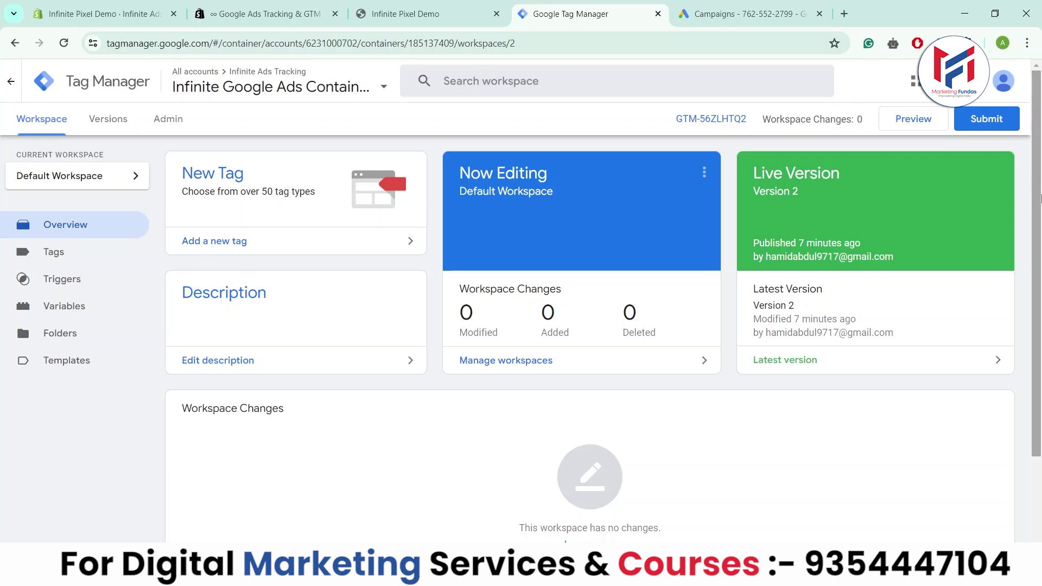
Examine the changes in the container's live version, Infinite Pixel Version - 58, and return to the accounts list.
left_click(110, 120)
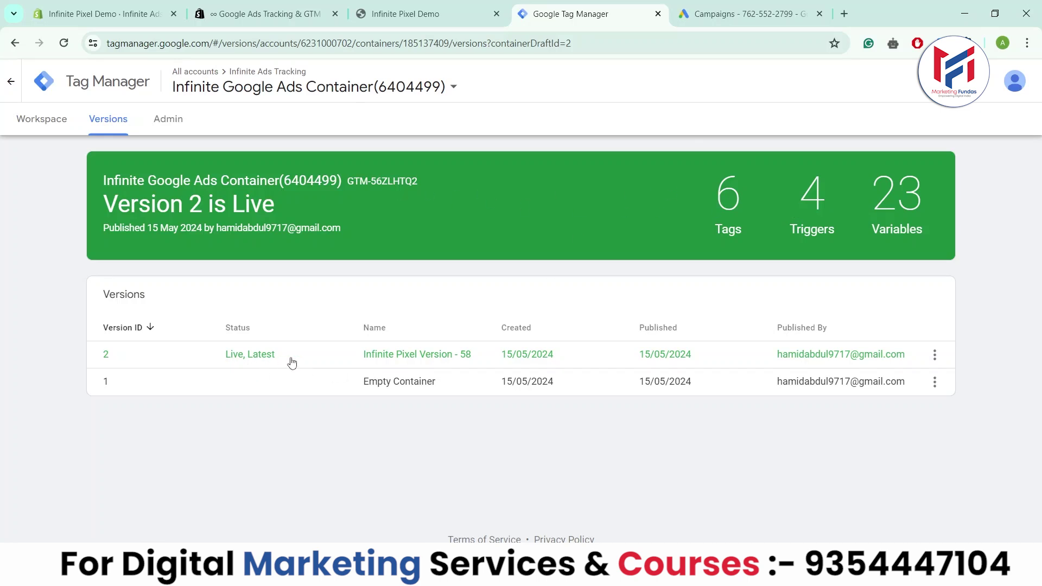
left_click(330, 360)
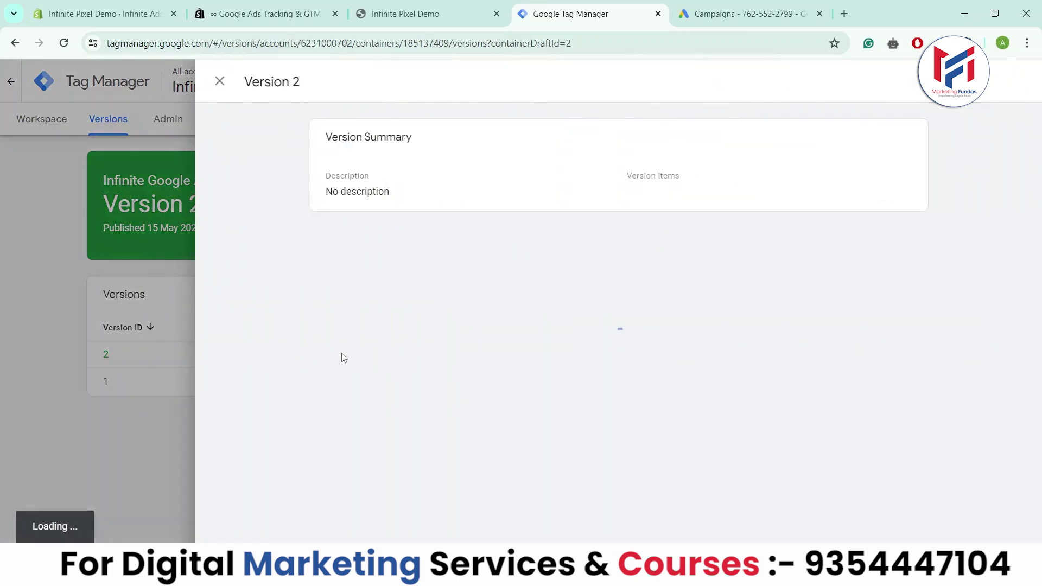
mouse_move(1037, 164)
left_mouse_down()
mouse_move(1041, 524)
mouse_move(1041, 163)
left_mouse_up()
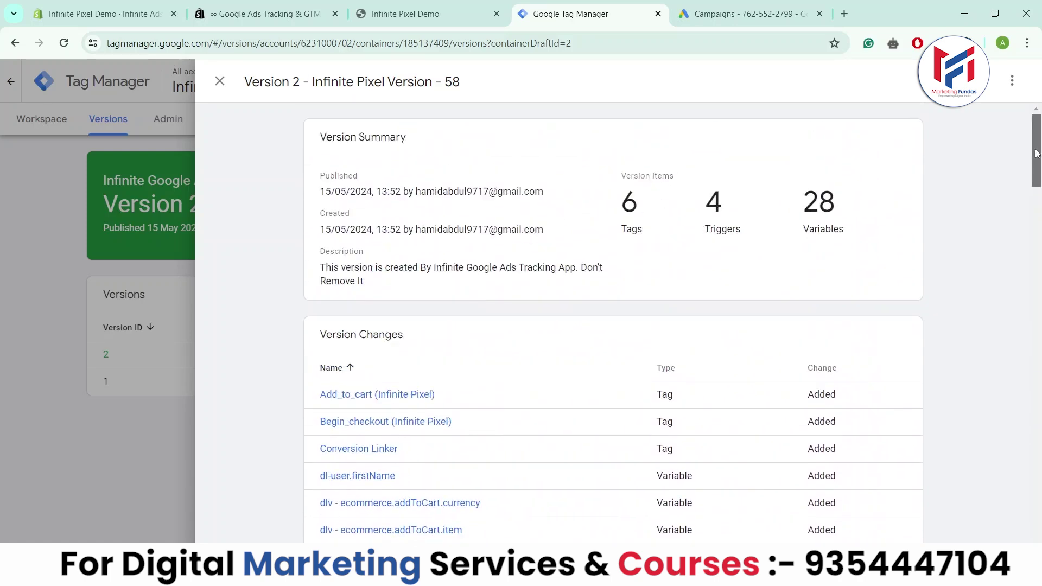
left_click(220, 81)
left_click(11, 81)
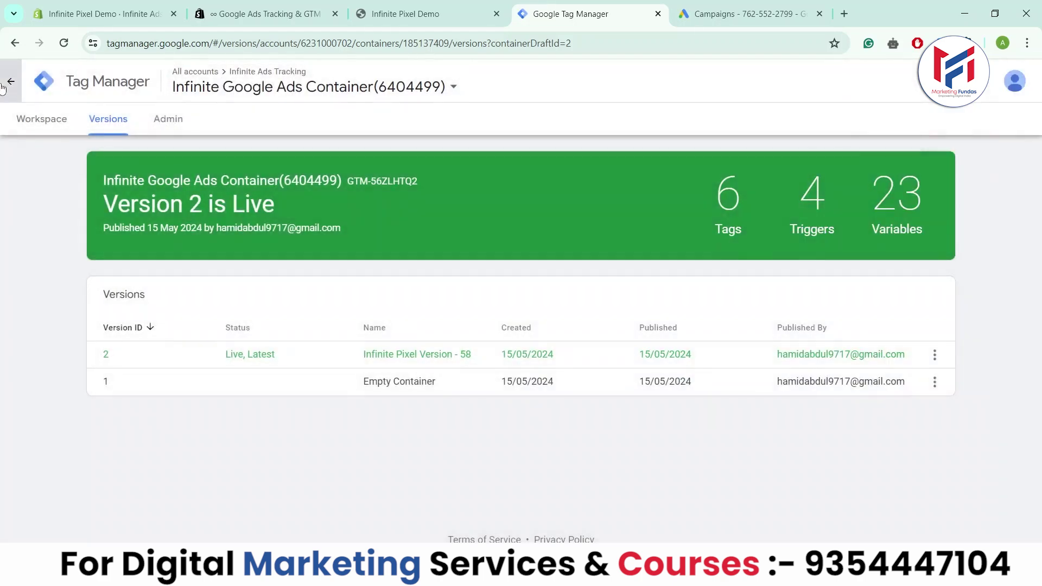
Switch back to Infinite Ads Tracking and review the new pixel's account details and server-side tracking setup options.
left_click(83, 7)
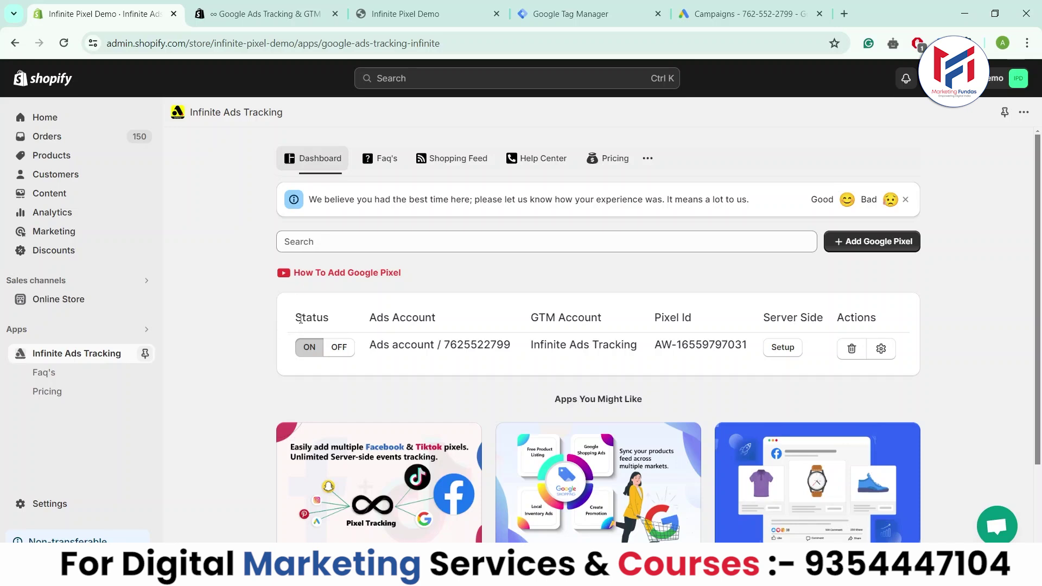
left_click_drag(377, 324, 432, 360)
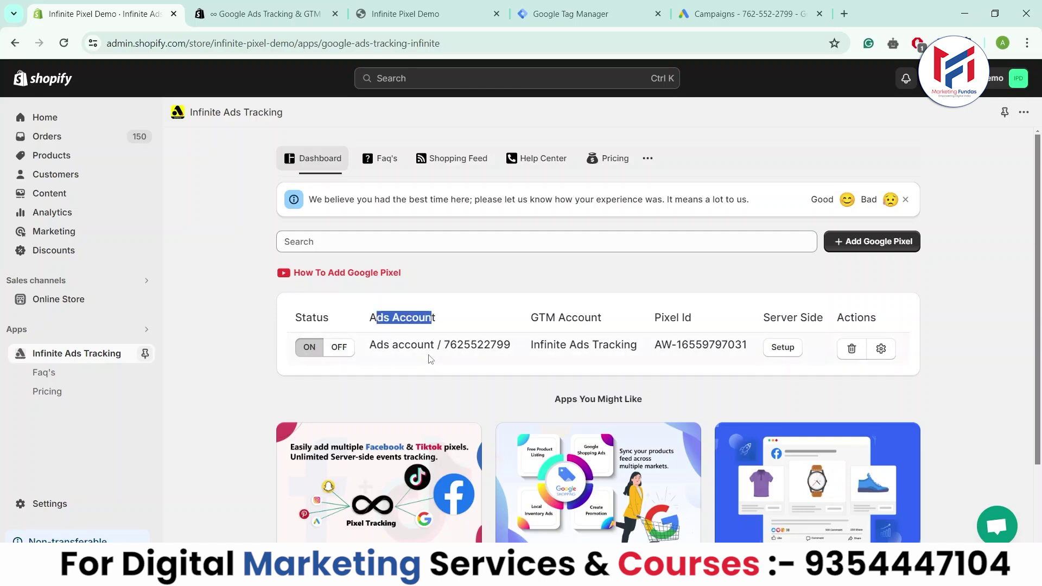
left_click_drag(531, 320, 713, 323)
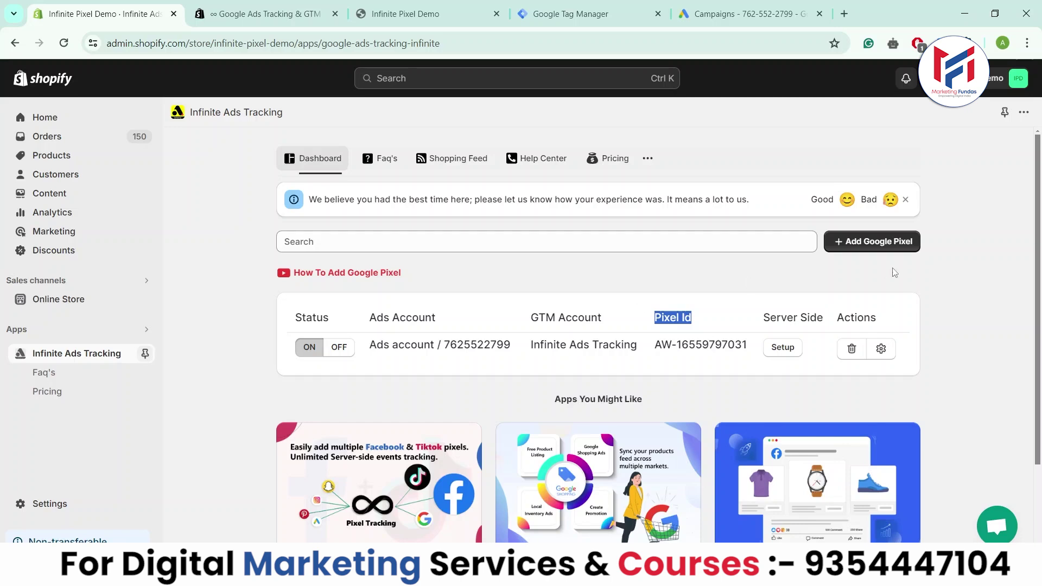
left_click_drag(762, 322, 826, 326)
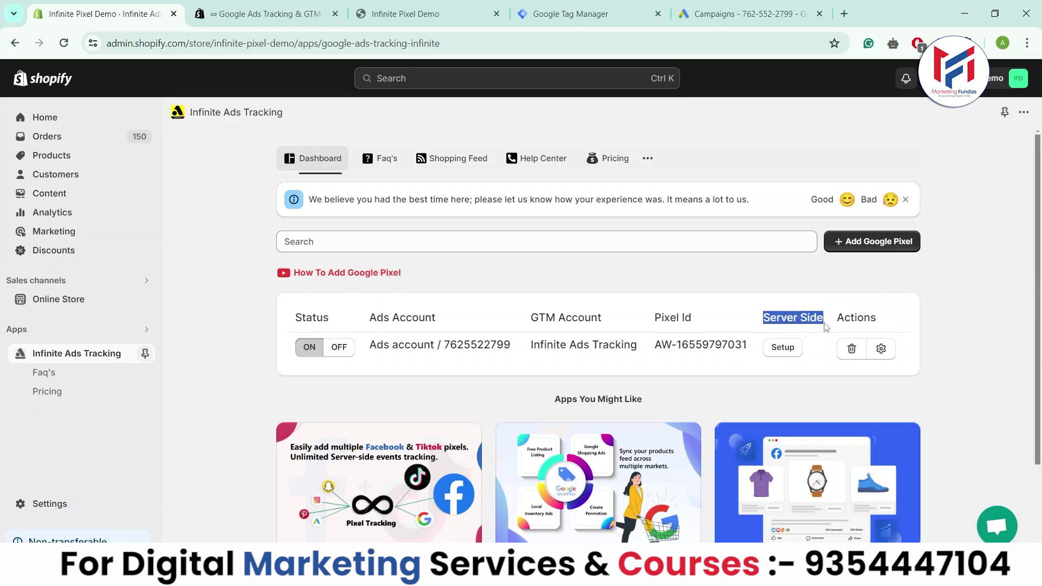
left_click(944, 334)
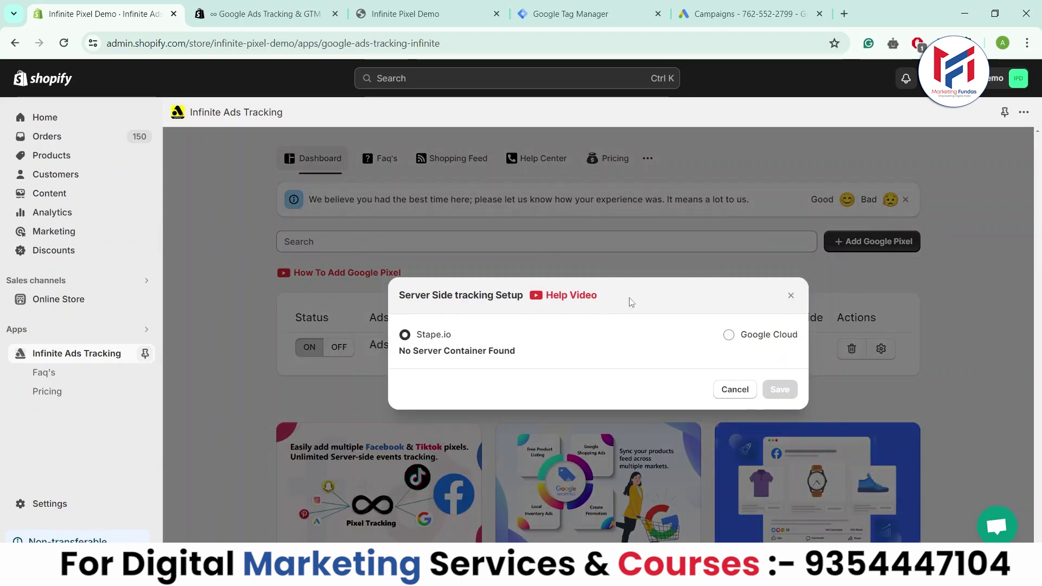
left_click(791, 297)
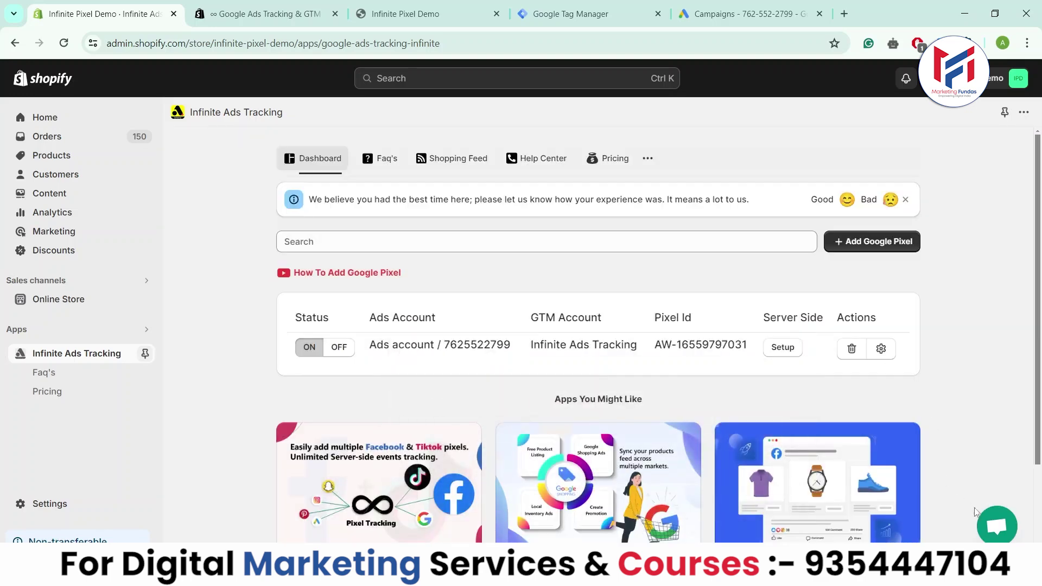
View the live support chat and compare the Standard and Premium pricing plans before going back to the dashboard.
left_click(987, 523)
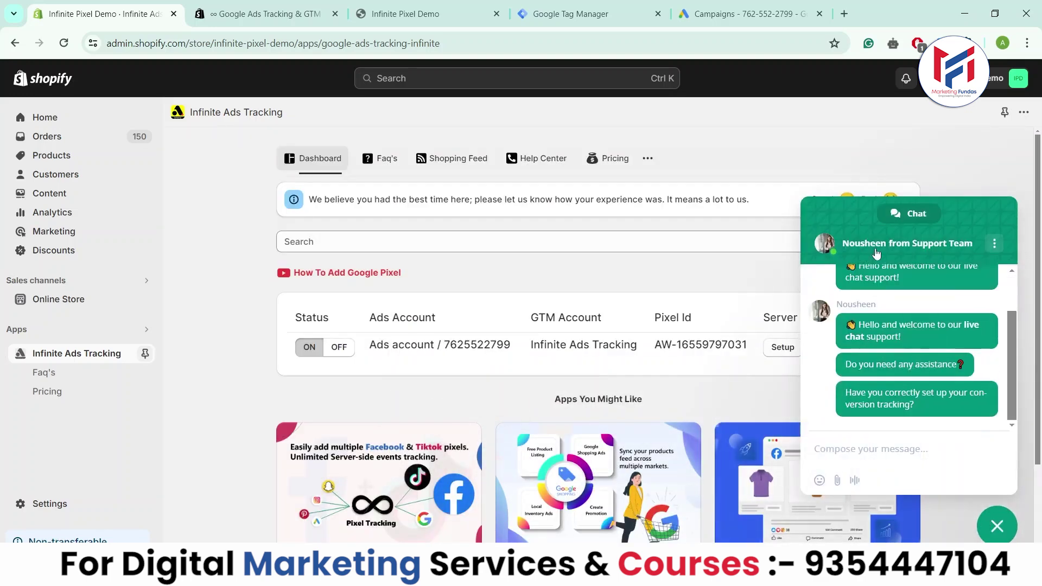
left_click(875, 449)
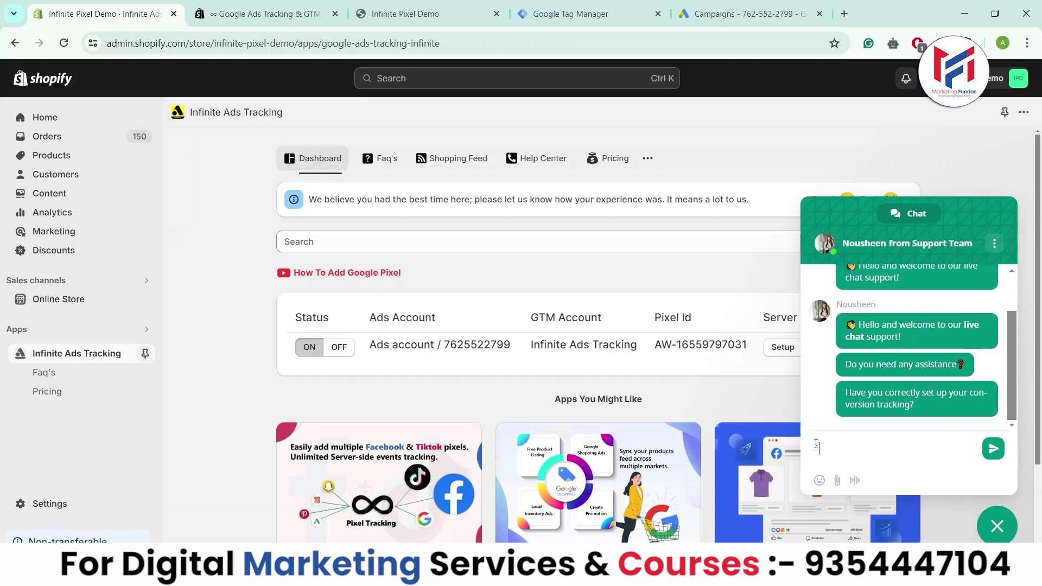
key("BackSpace")
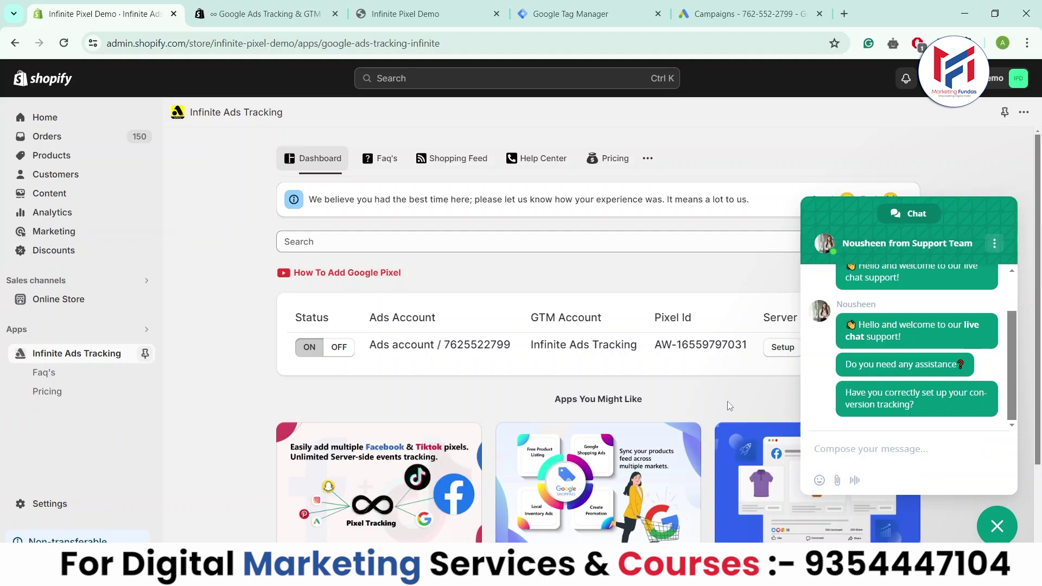
left_click(597, 163)
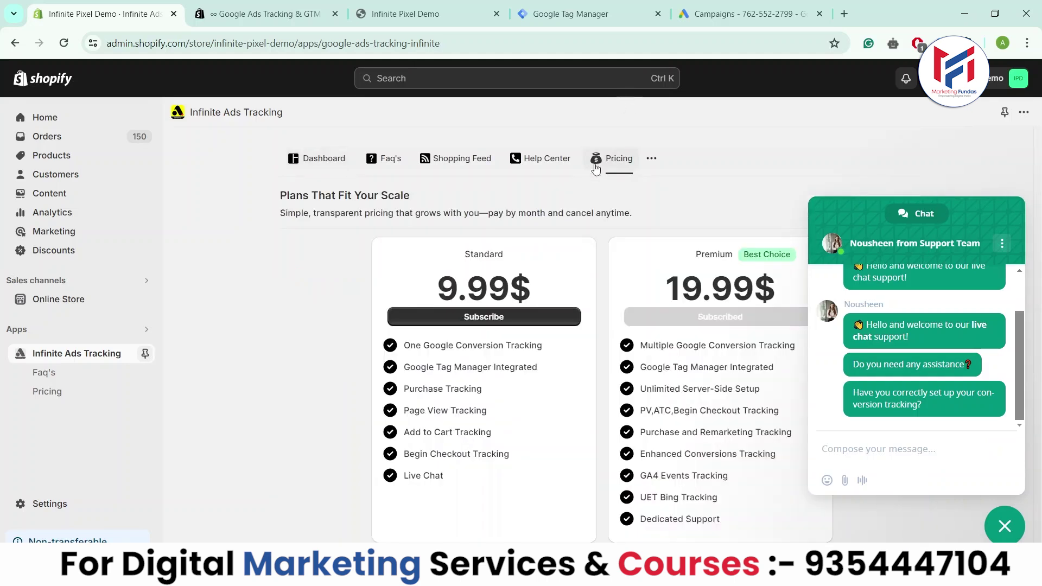
left_click(1005, 526)
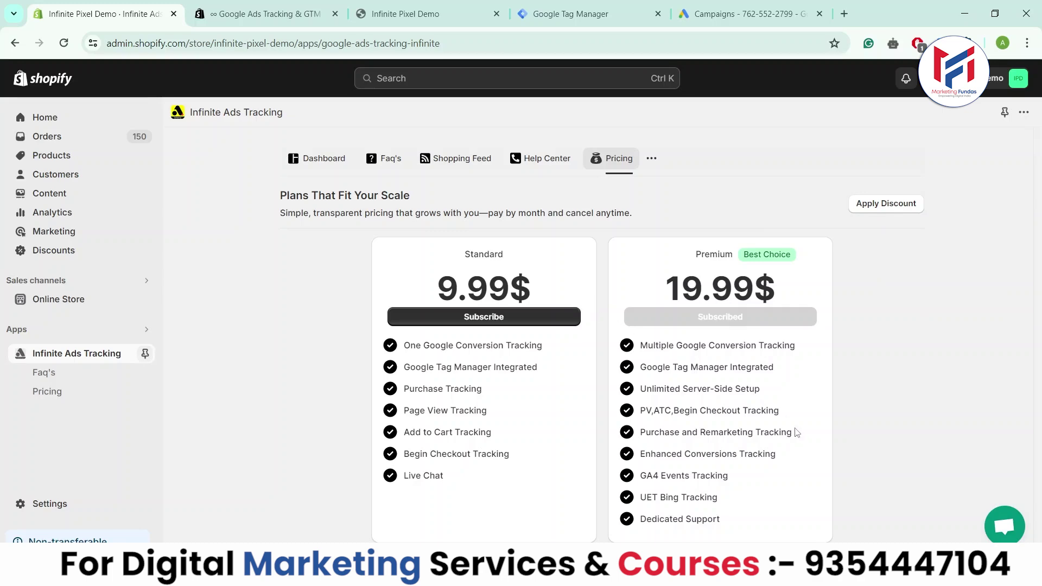
left_click(302, 170)
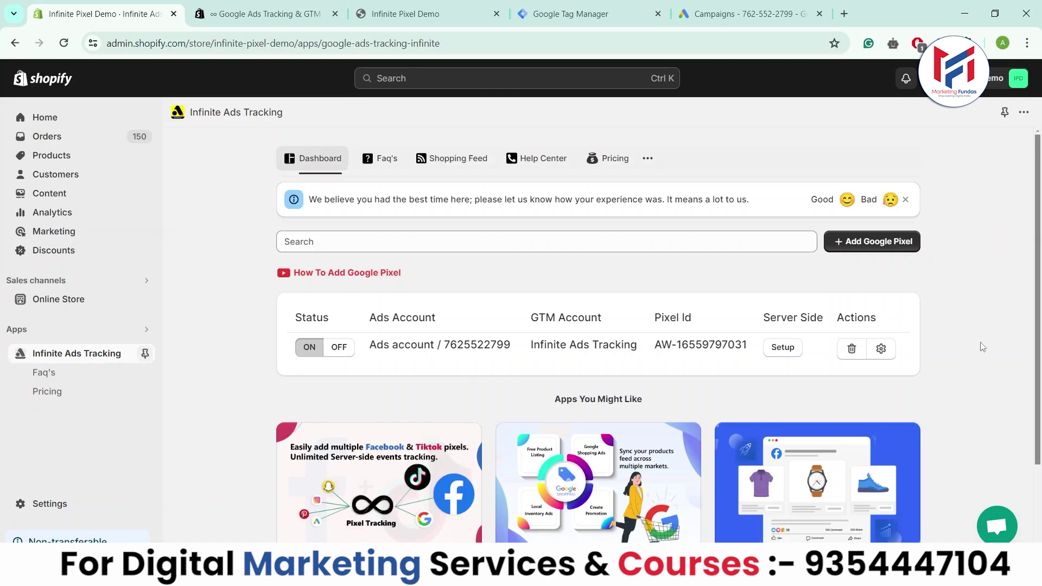
Review the pixel's settings, from account IDs and conversion labels to tracking status, conversion actions, GA4 and UET Bing setup.
left_click(882, 352)
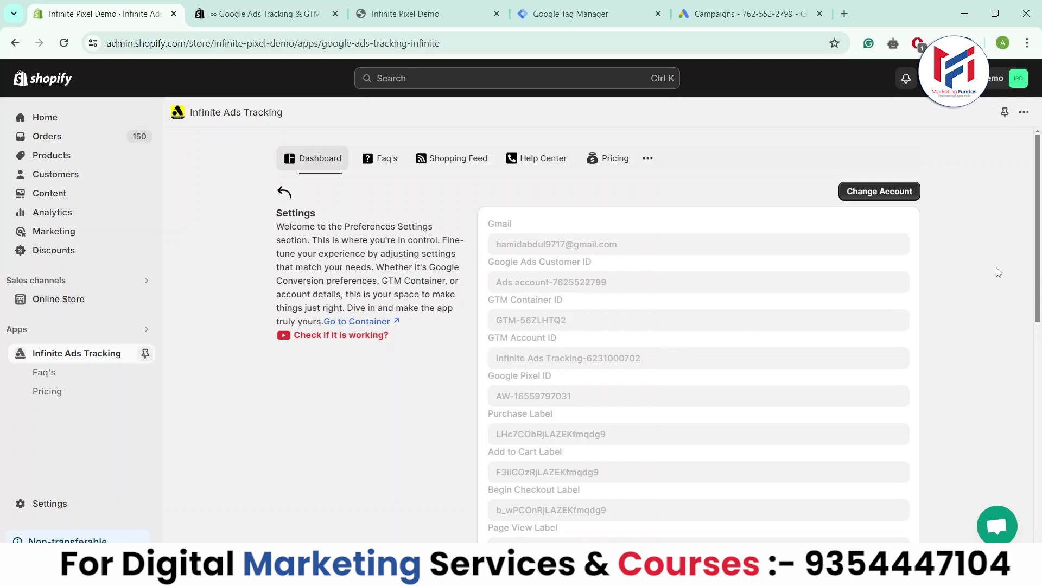
scroll(1041, 250, "down", 2)
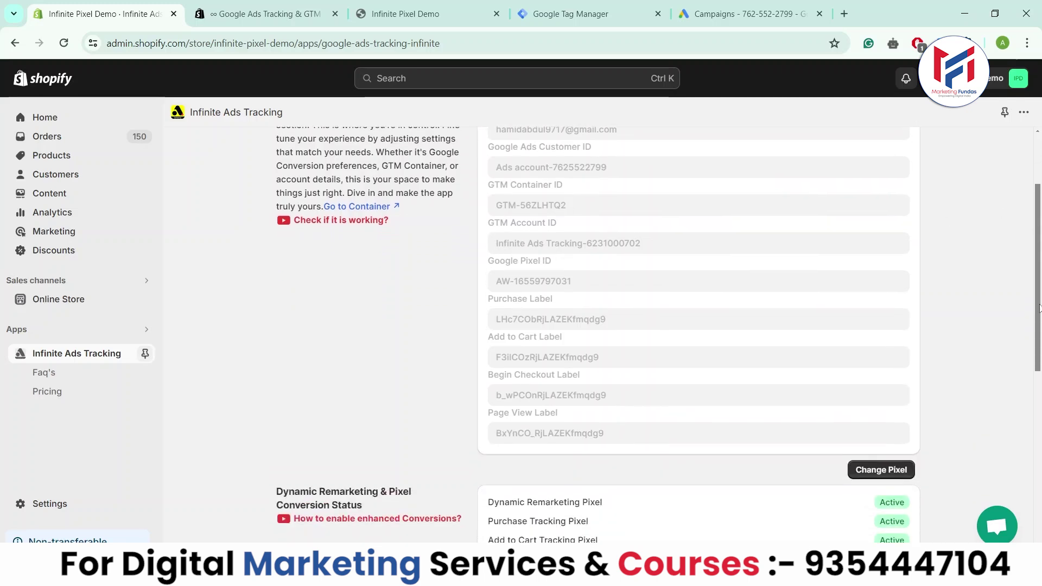
scroll(1040, 289, "up", 1)
left_click_drag(1041, 293, 1040, 502)
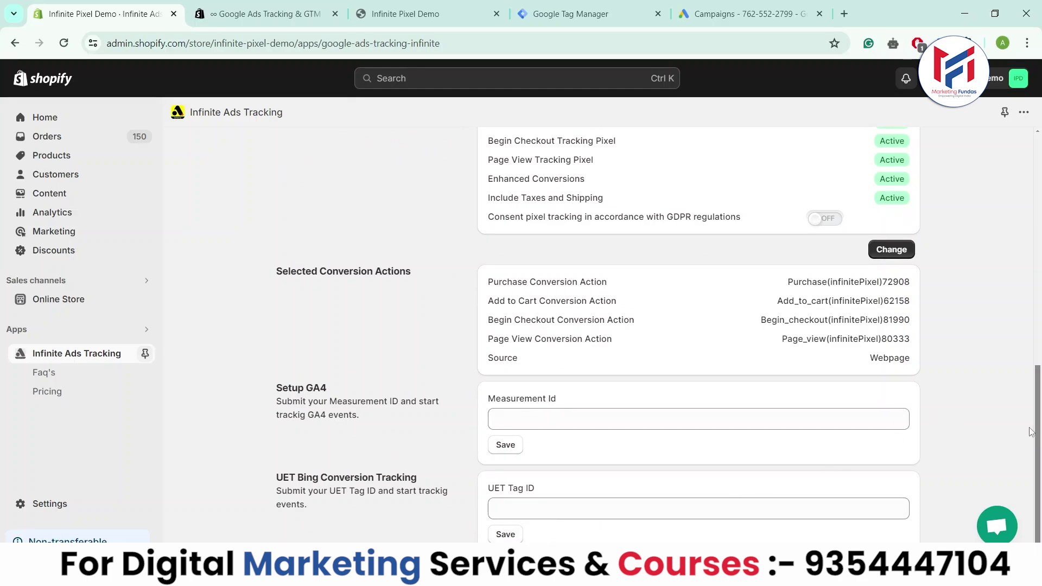
left_click_drag(1034, 432, 1025, 210)
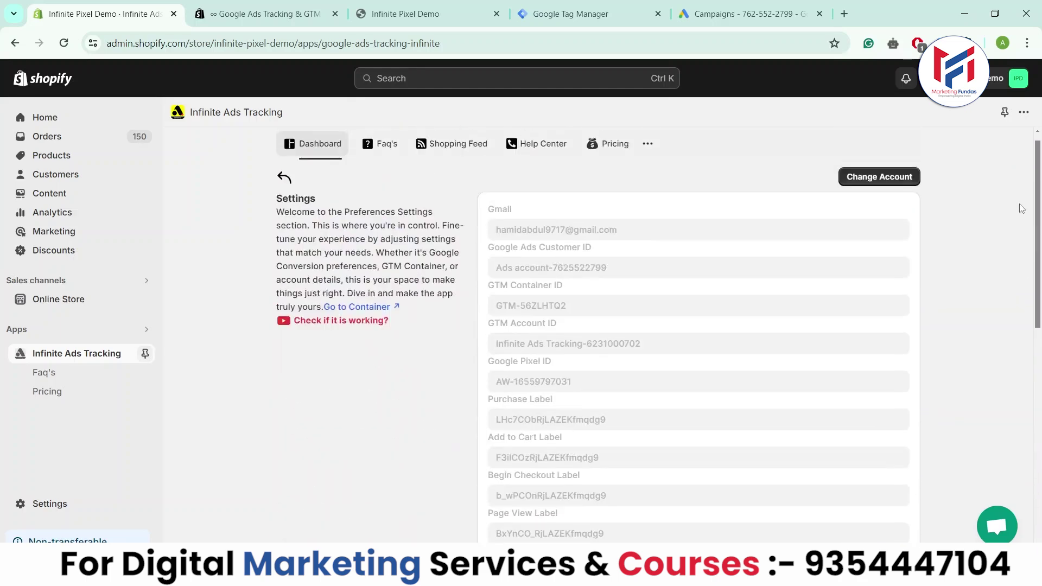
scroll(652, 217, "up", 1)
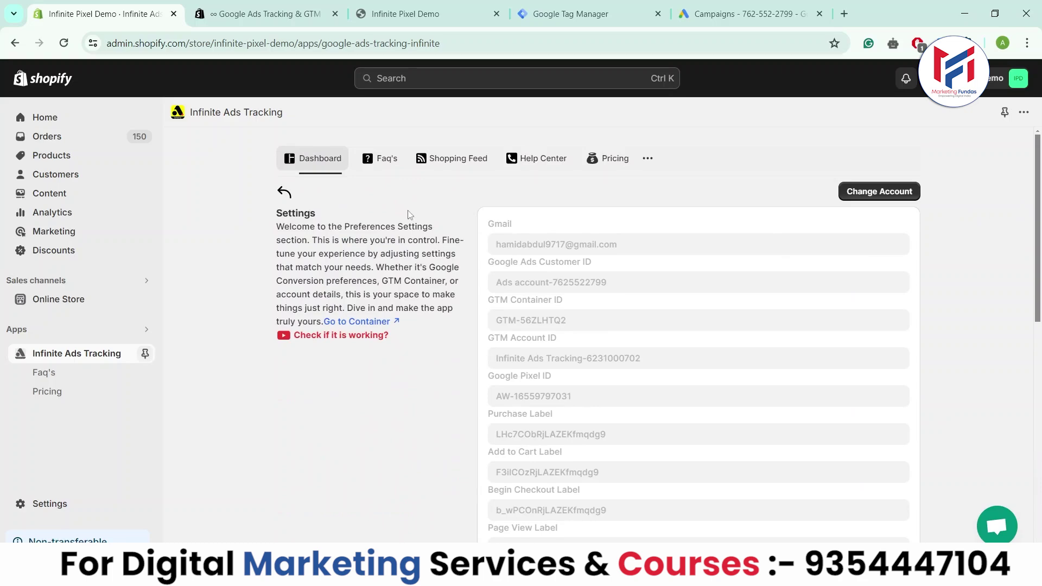
left_click(285, 193)
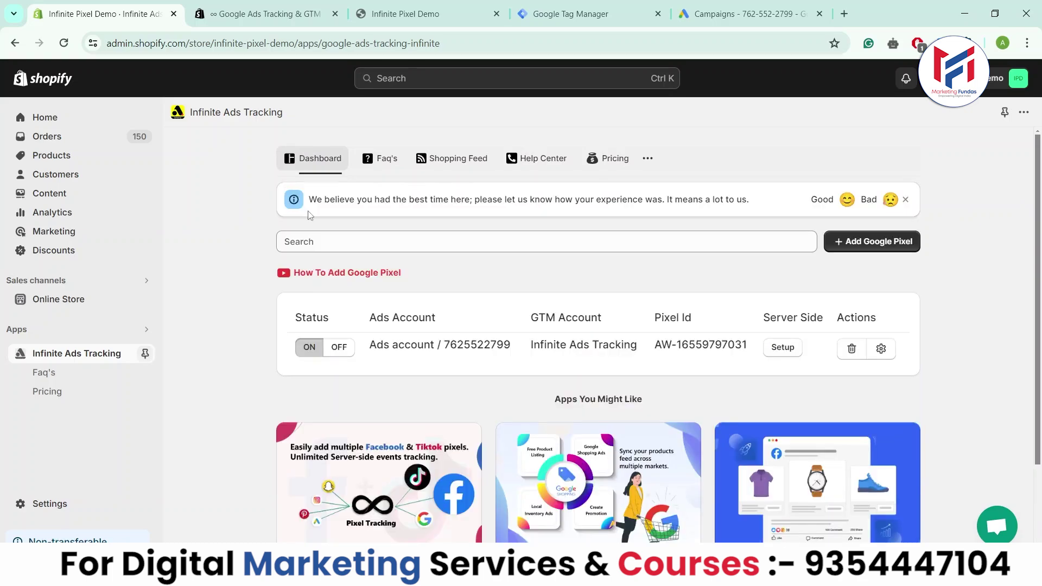
Switch to Google Tag Manager and start a preview of live version 2 of the Infinite Google Ads Container.
left_click(535, 11)
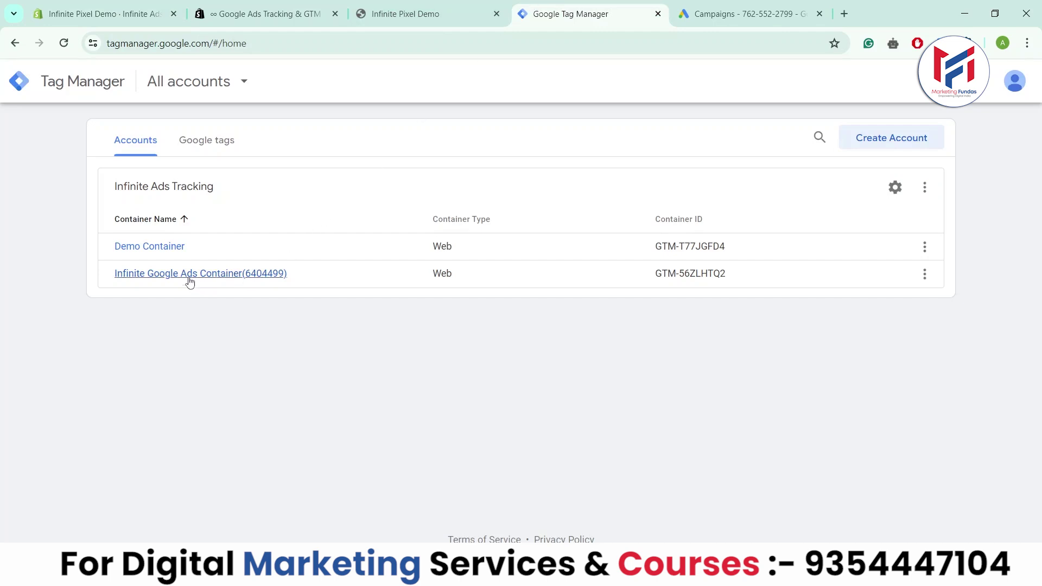
left_click(150, 279)
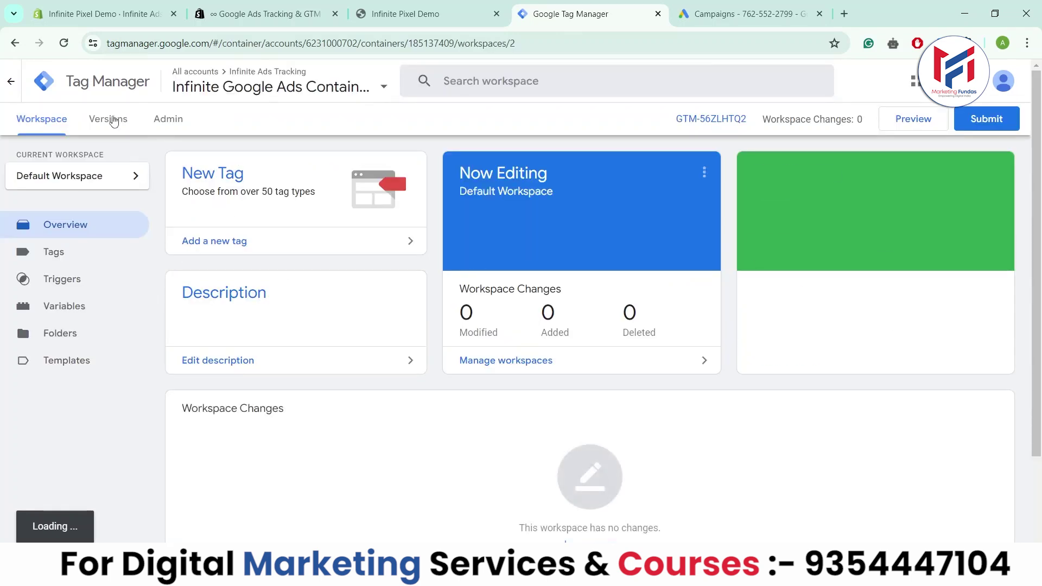
left_click(112, 119)
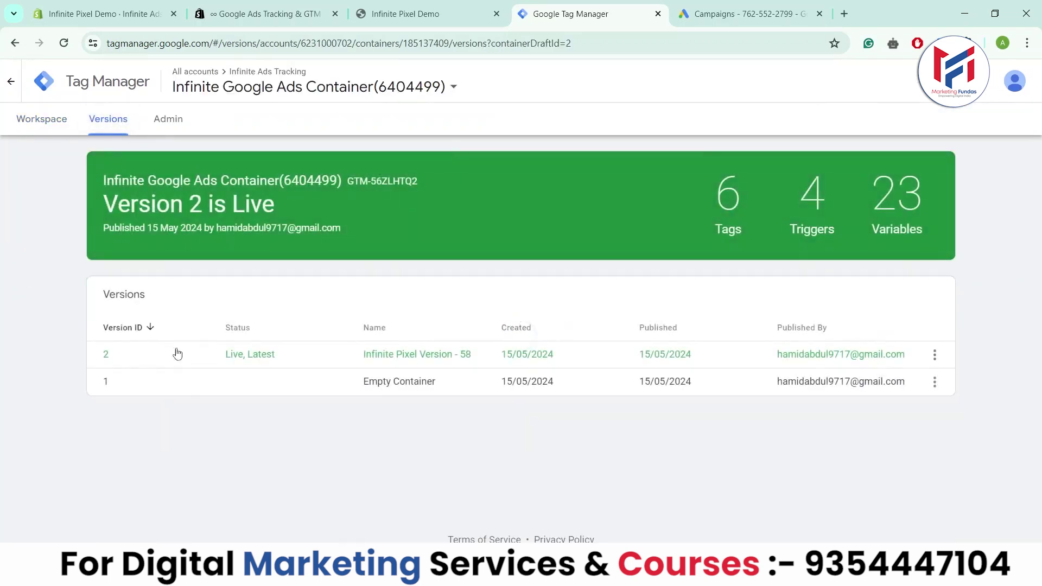
left_click(934, 353)
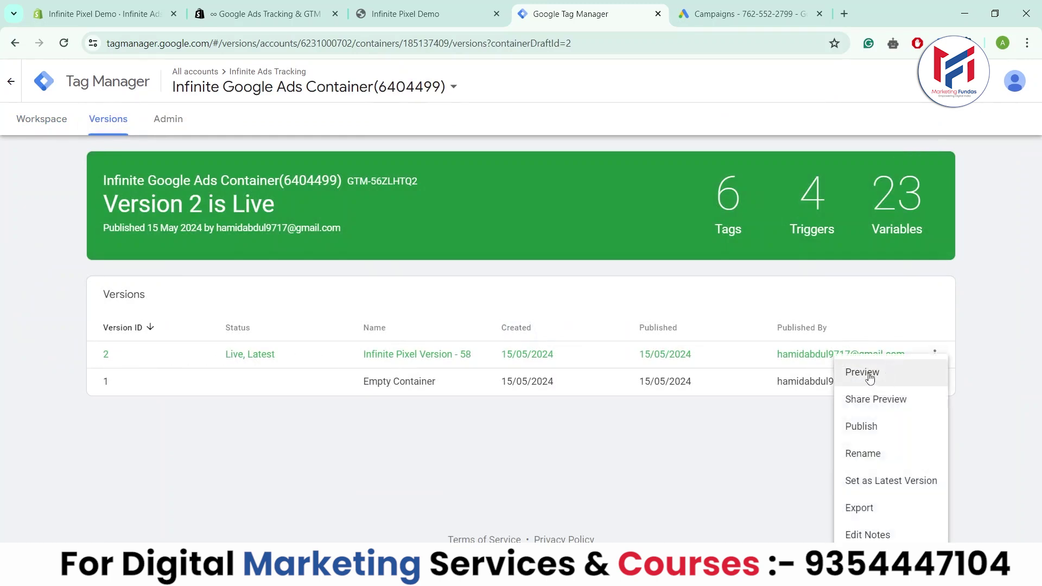
left_click(870, 379)
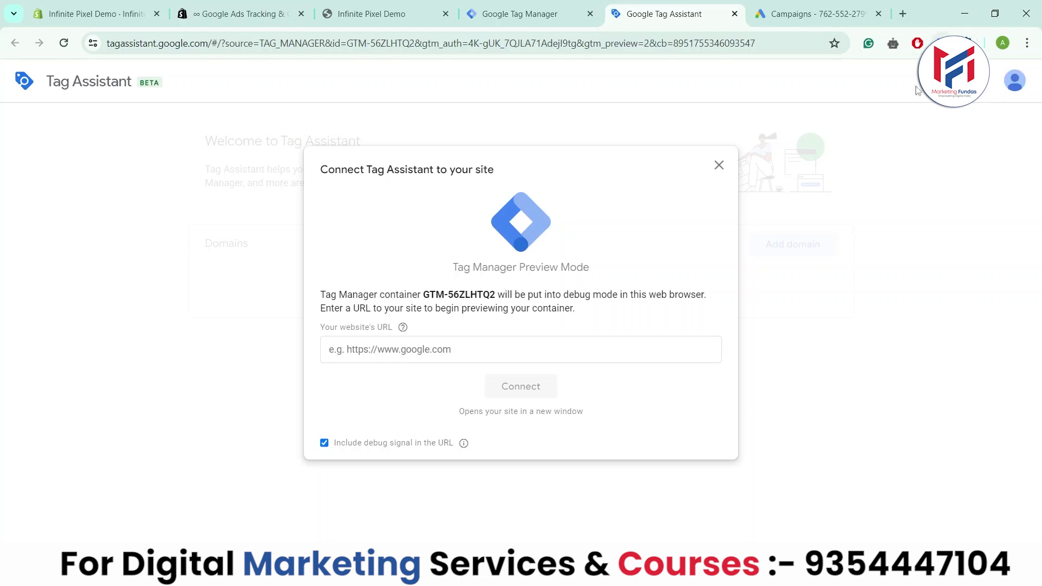
left_click(630, 356)
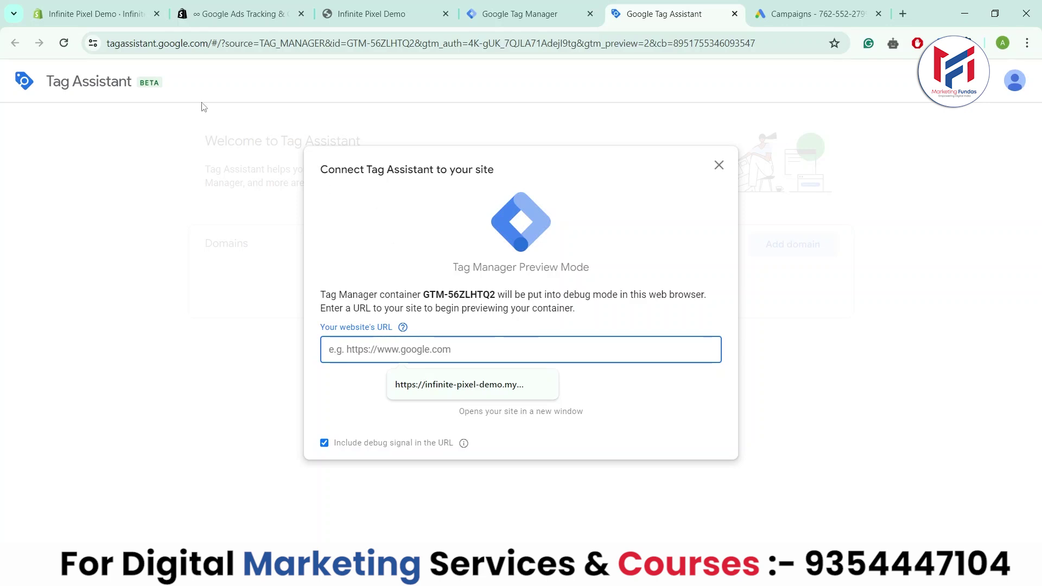
left_click(338, 14)
left_click(304, 47)
key("ctrl+c")
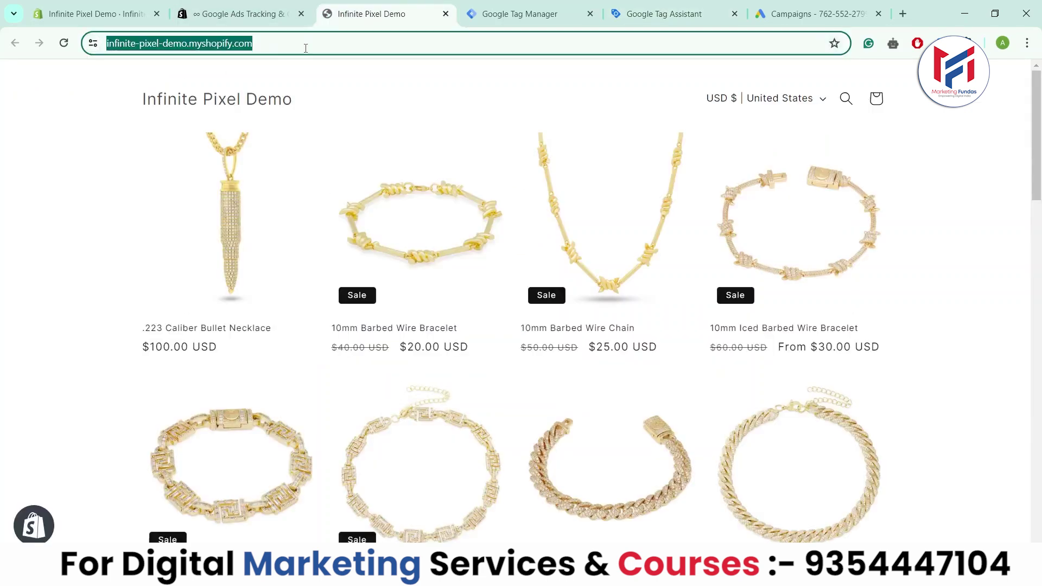
right_click(305, 50)
left_click(347, 174)
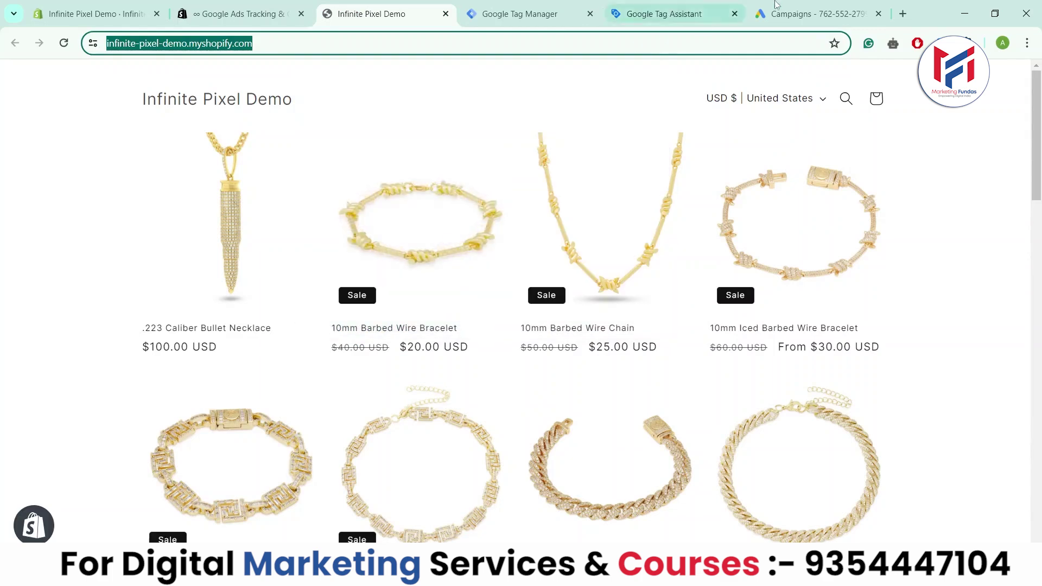
left_click(657, 7)
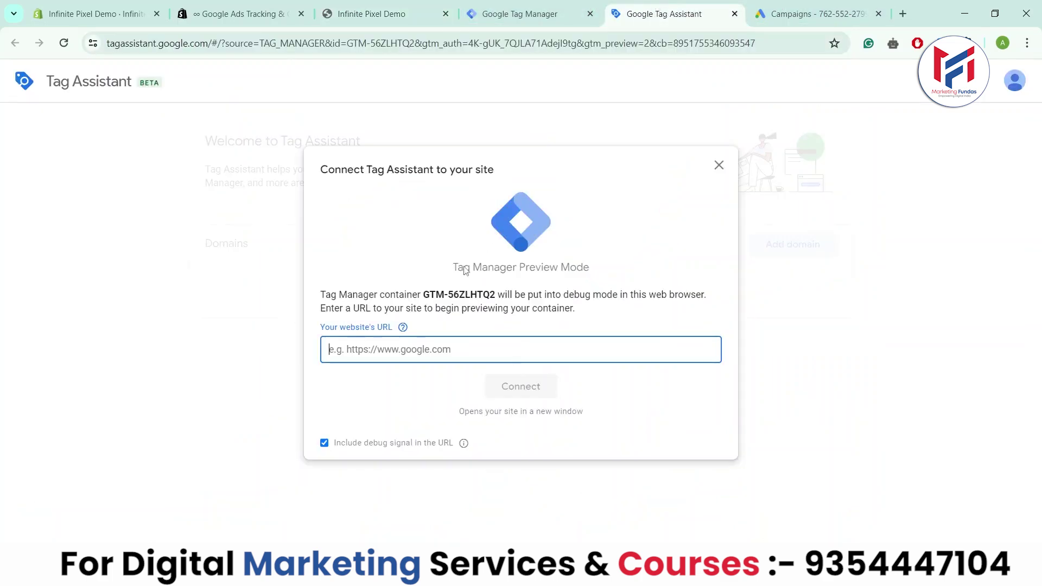
right_click(429, 345)
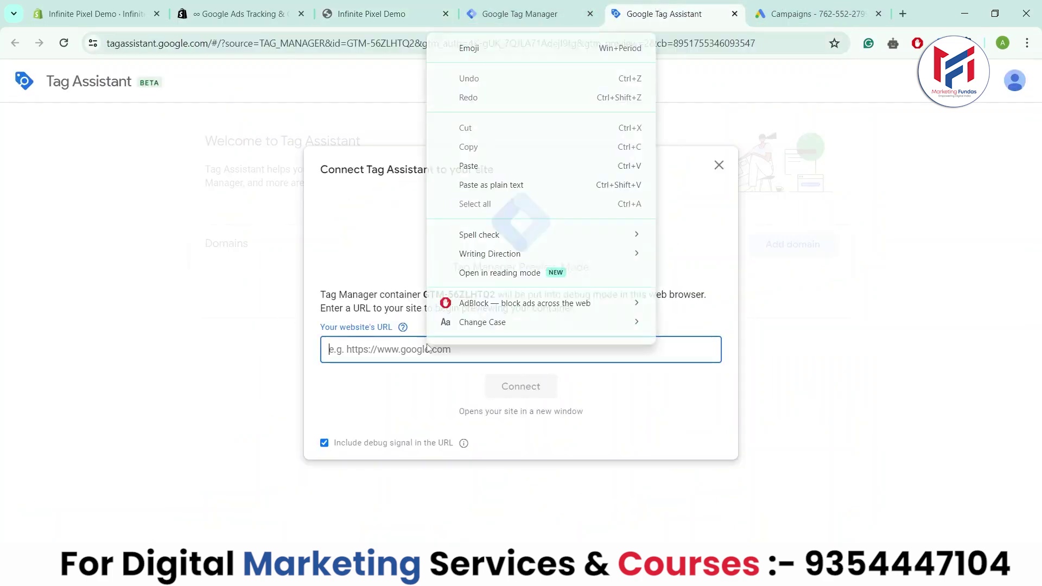
left_click(486, 166)
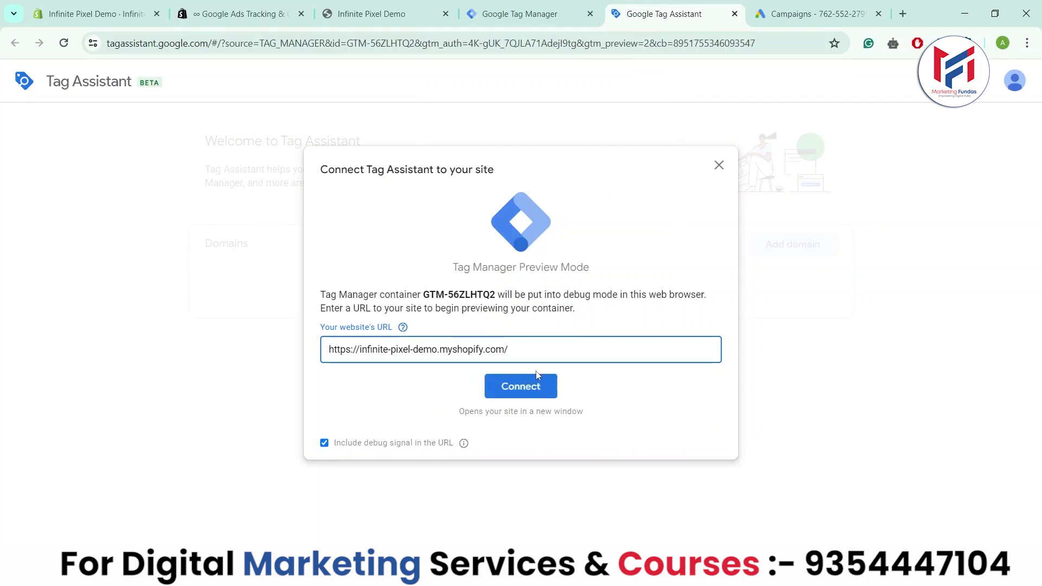
left_click(525, 389)
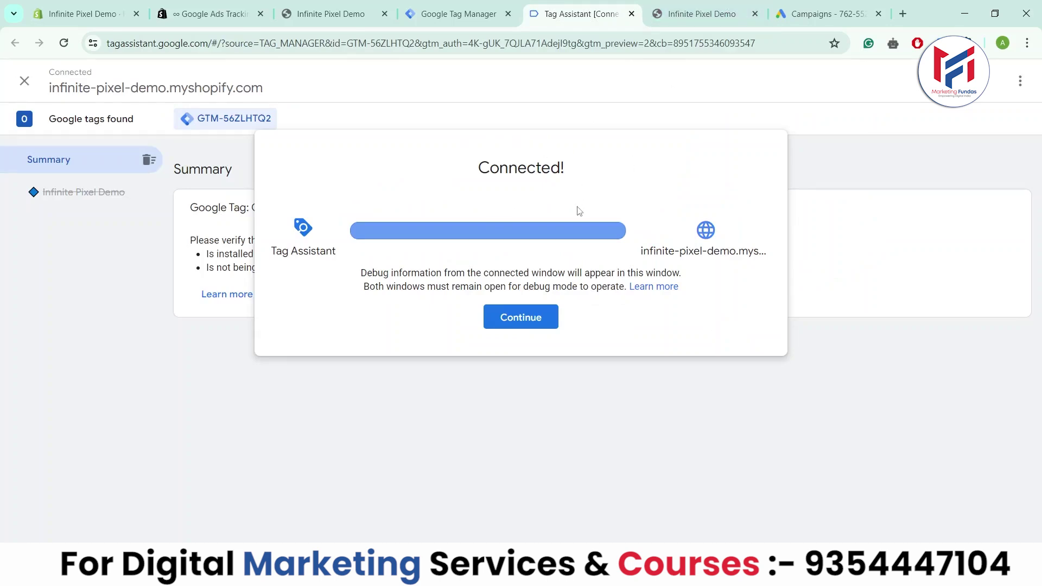
In the connected storefront, open the .223 Caliber Bullet Necklace product page and move the Tag Assistant badge clear of the purchase options.
left_click(685, 17)
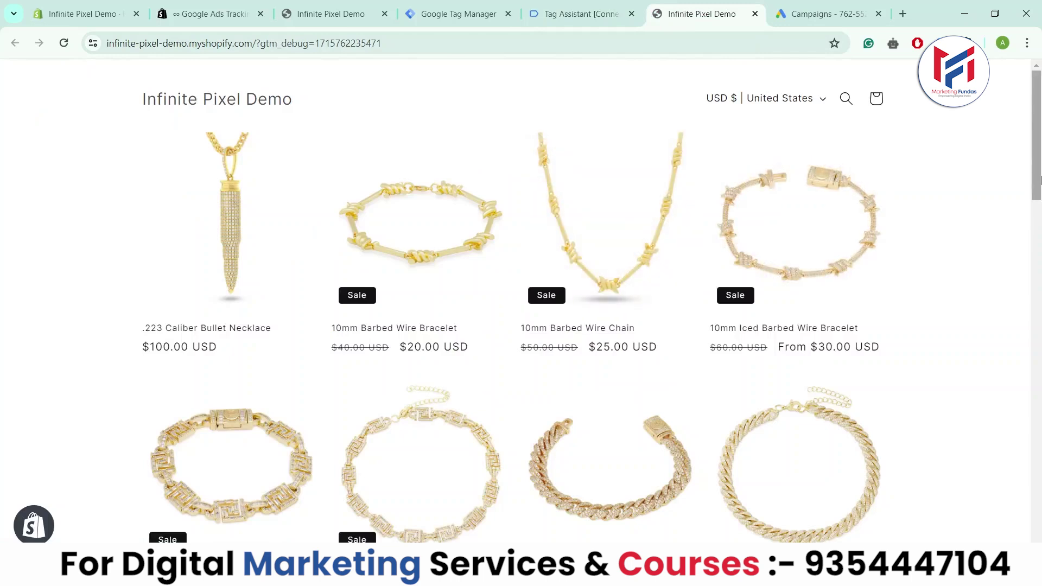
scroll(1041, 179, "down", 2)
scroll(1041, 173, "up", 2)
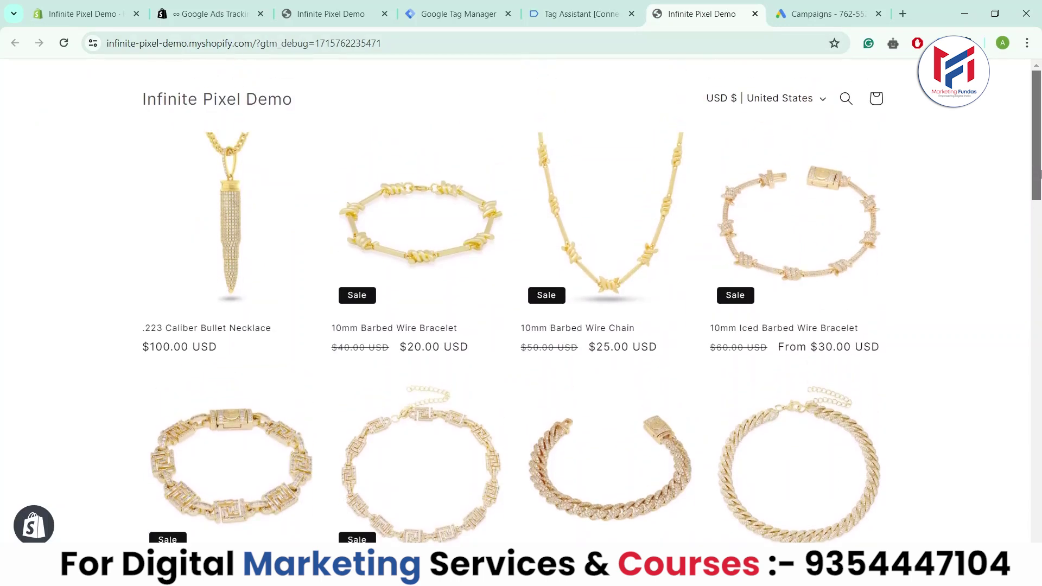
scroll(1040, 157, "down", 10)
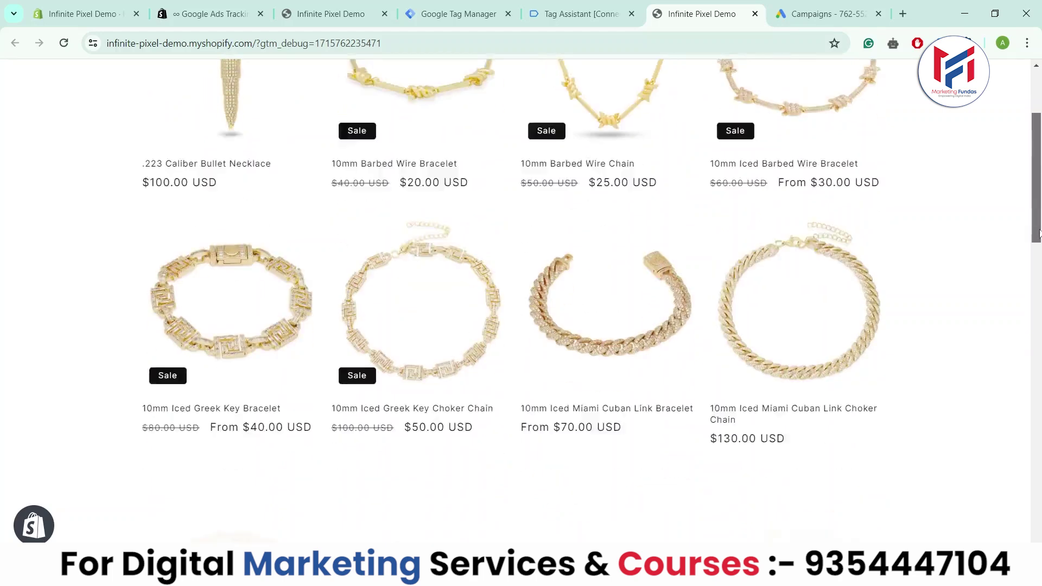
scroll(615, 258, "up", 9)
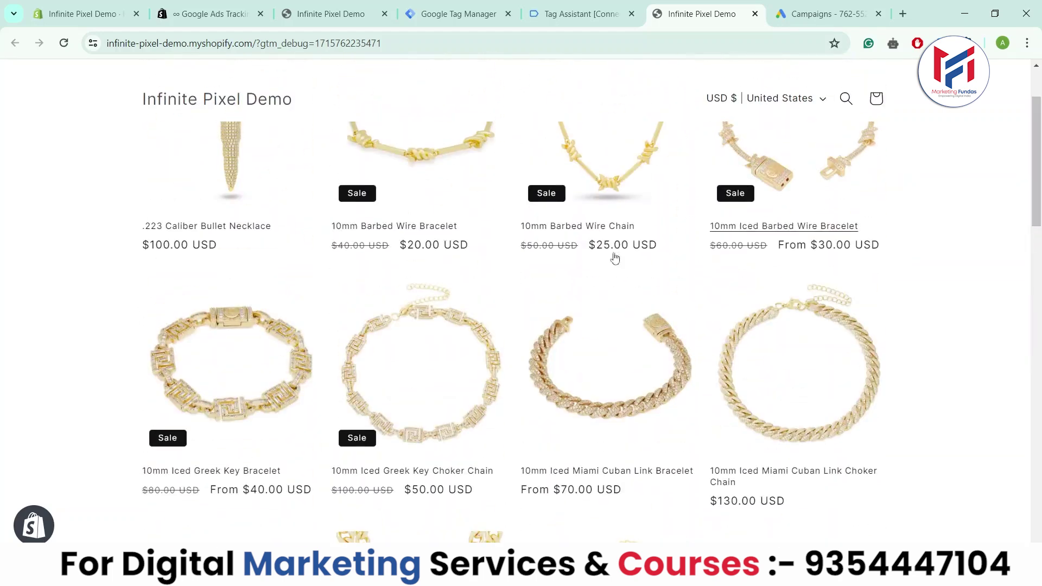
left_click(237, 205)
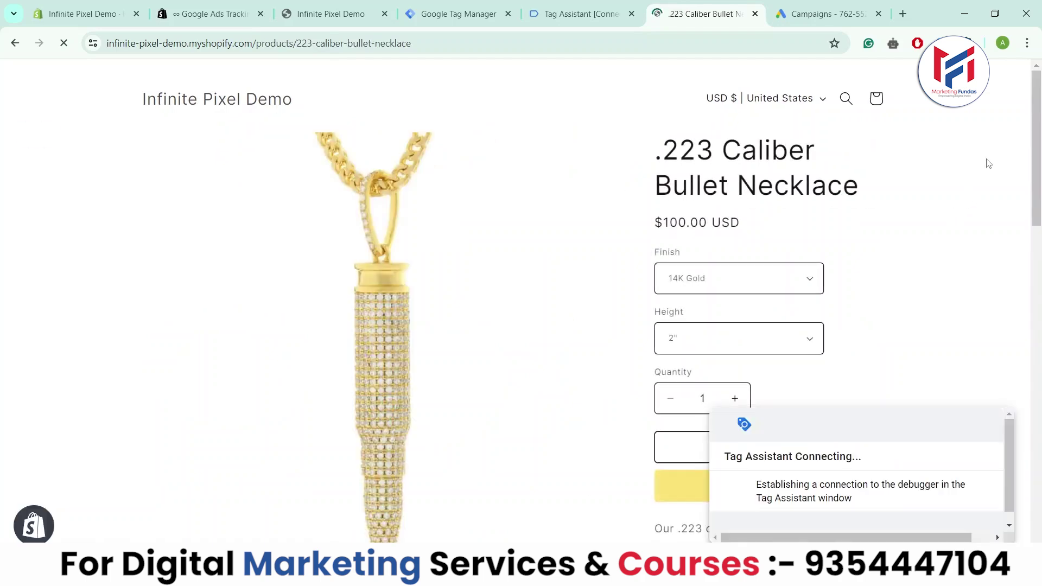
scroll(1041, 227, "down", 7)
scroll(1041, 226, "up", 3)
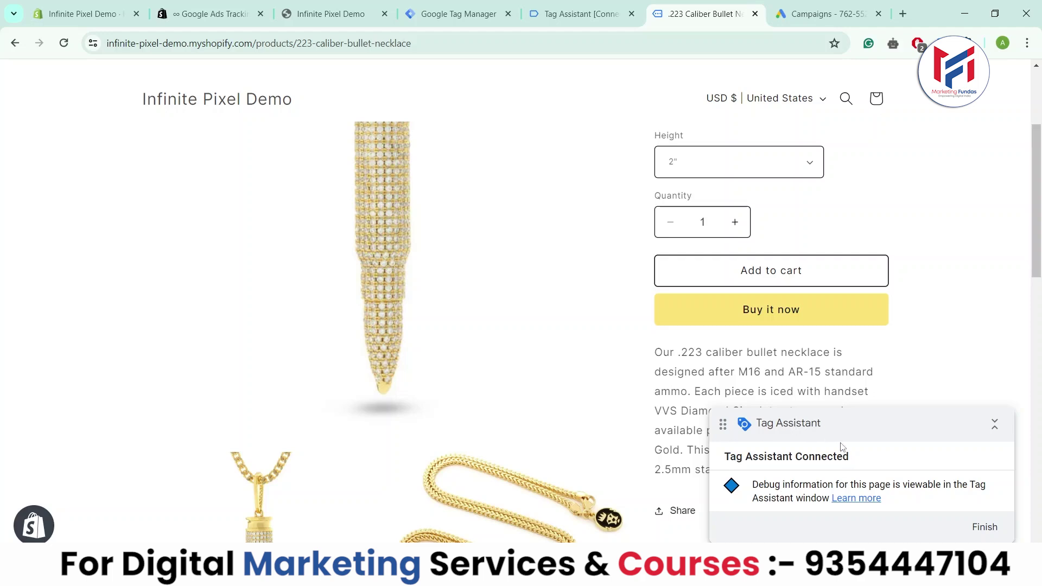
left_click_drag(858, 432, 164, 442)
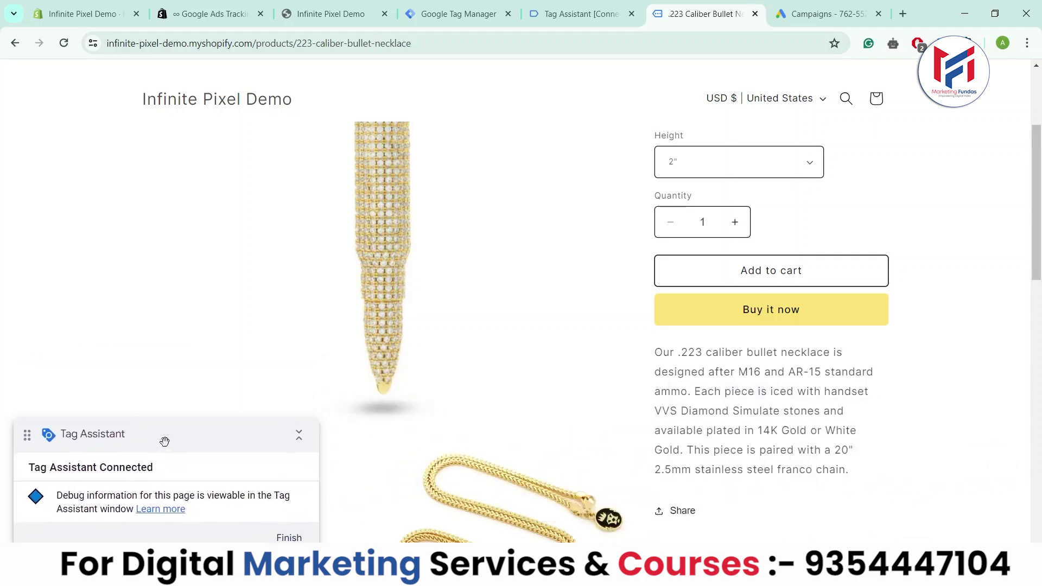
left_click_drag(1035, 227, 1041, 209)
scroll(1041, 209, "up", 3)
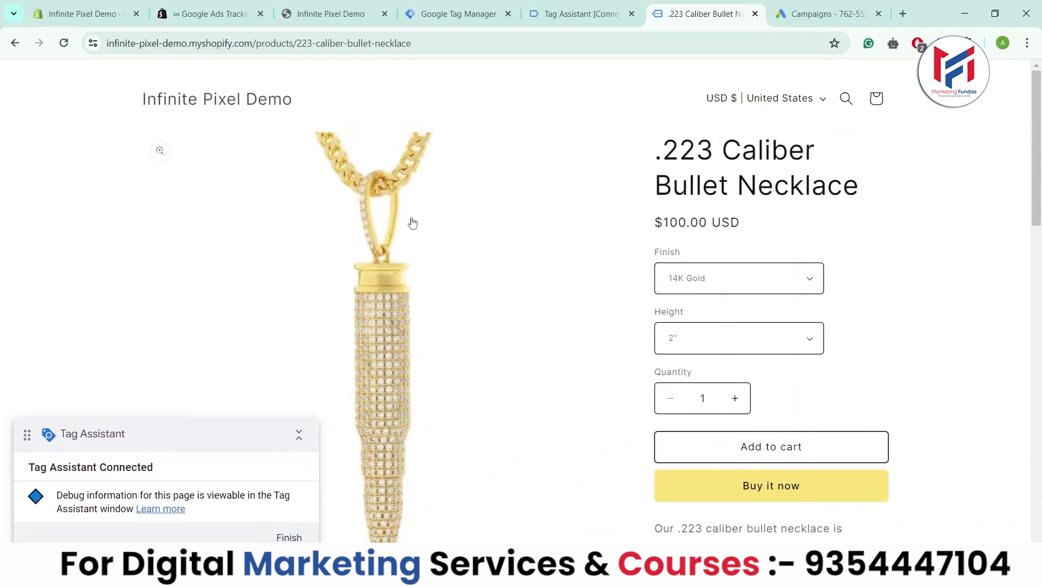
Return to Tag Assistant, dismiss the connection message and examine which container tags fired on the product page.
left_click(560, 15)
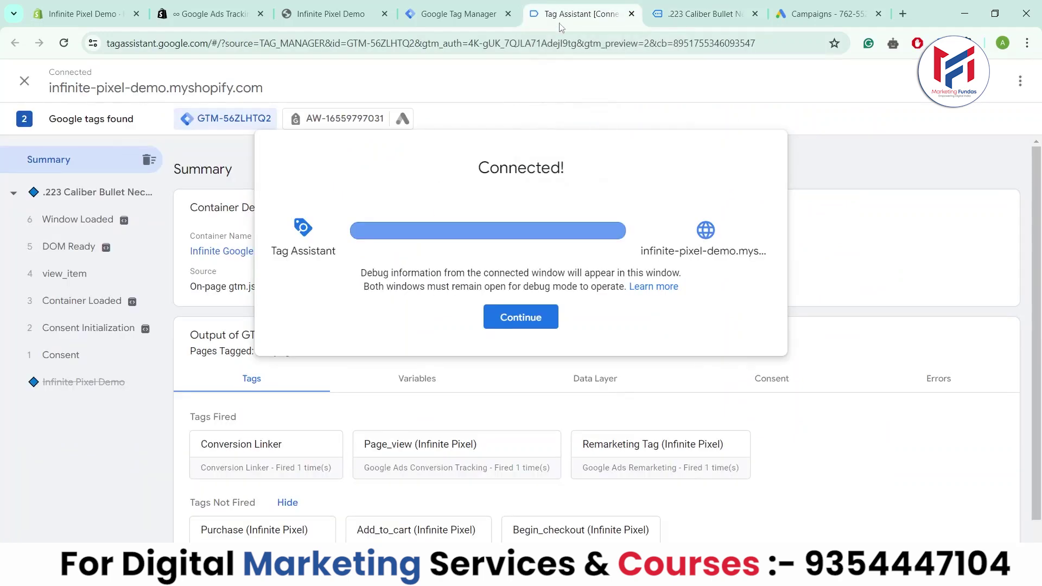
left_click(492, 322)
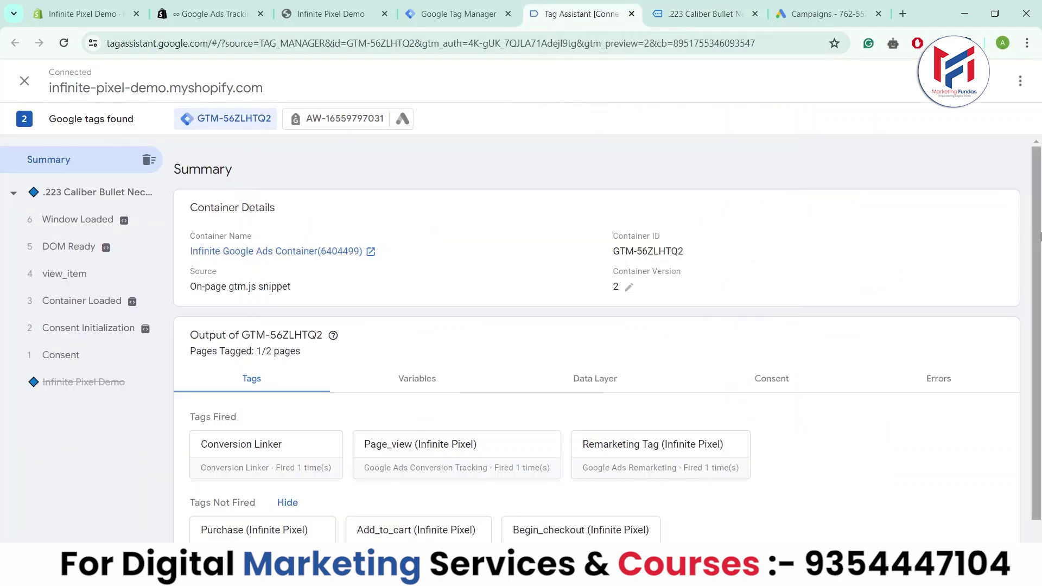
scroll(1015, 309, "down", 1)
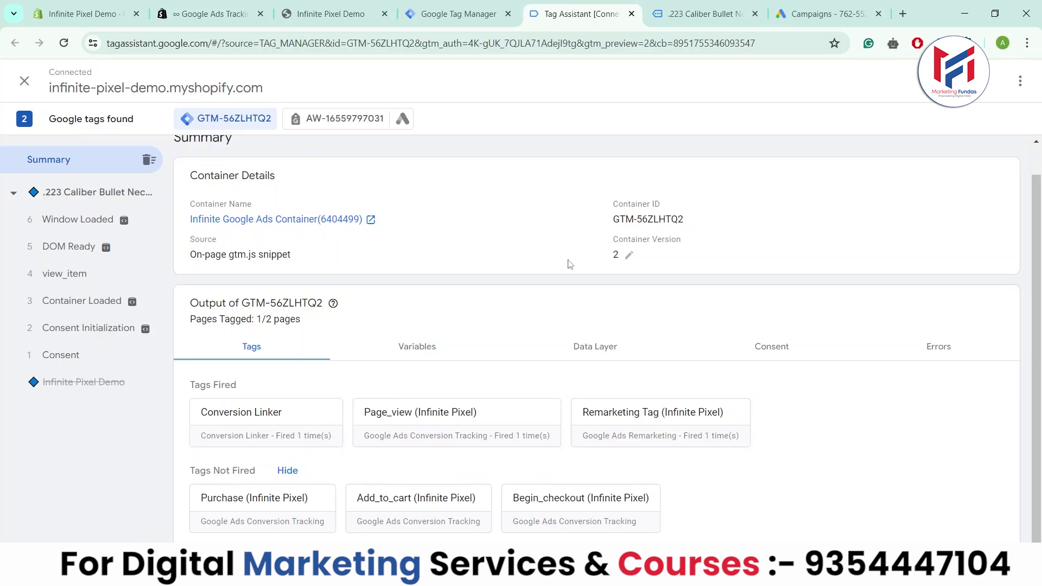
Add the .223 Caliber Bullet Necklace to the cart, view the cart and check the fired tags in Tag Assistant.
left_click(719, 14)
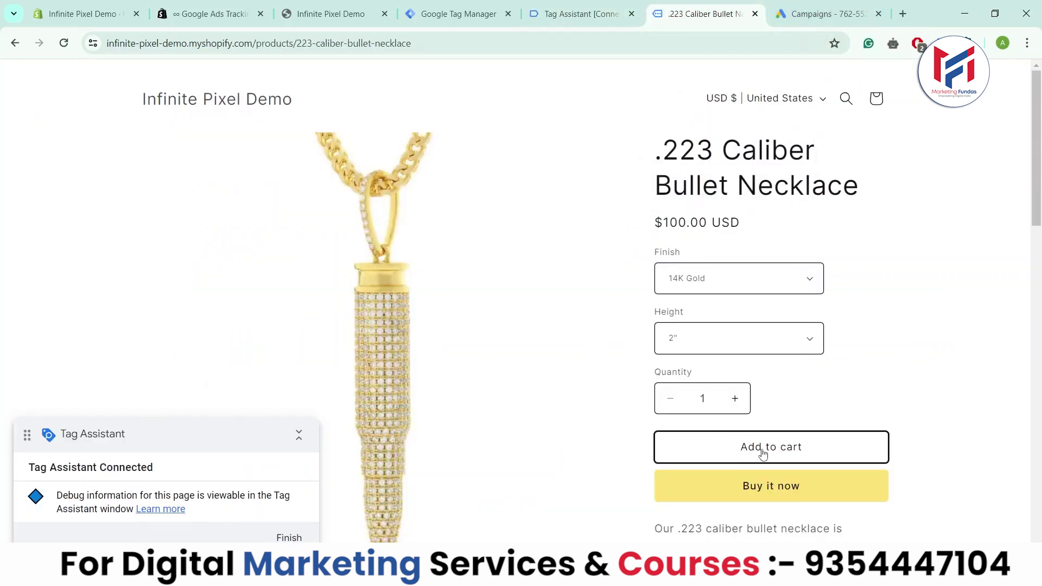
left_click(763, 454)
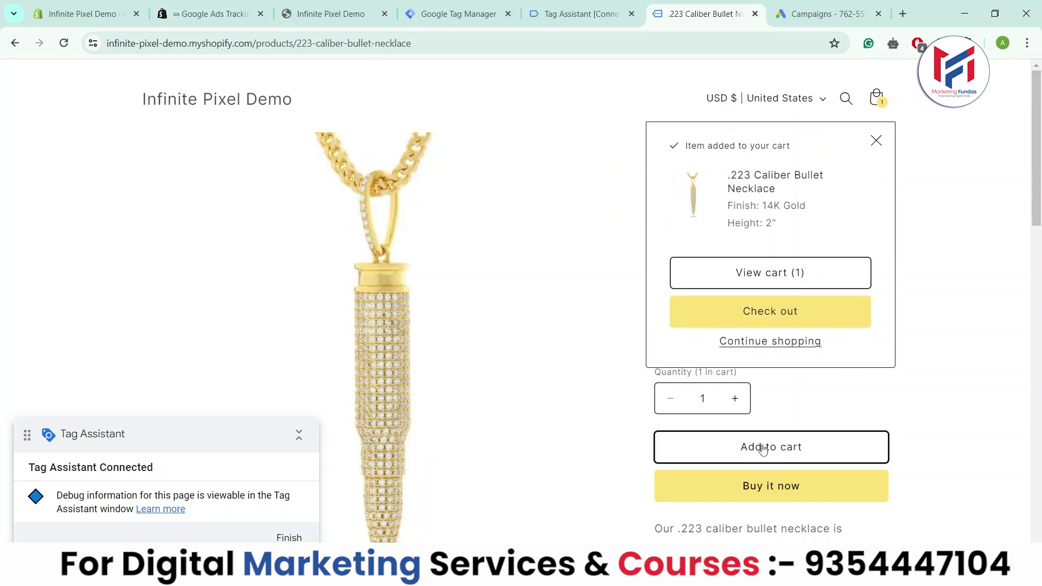
left_click(771, 279)
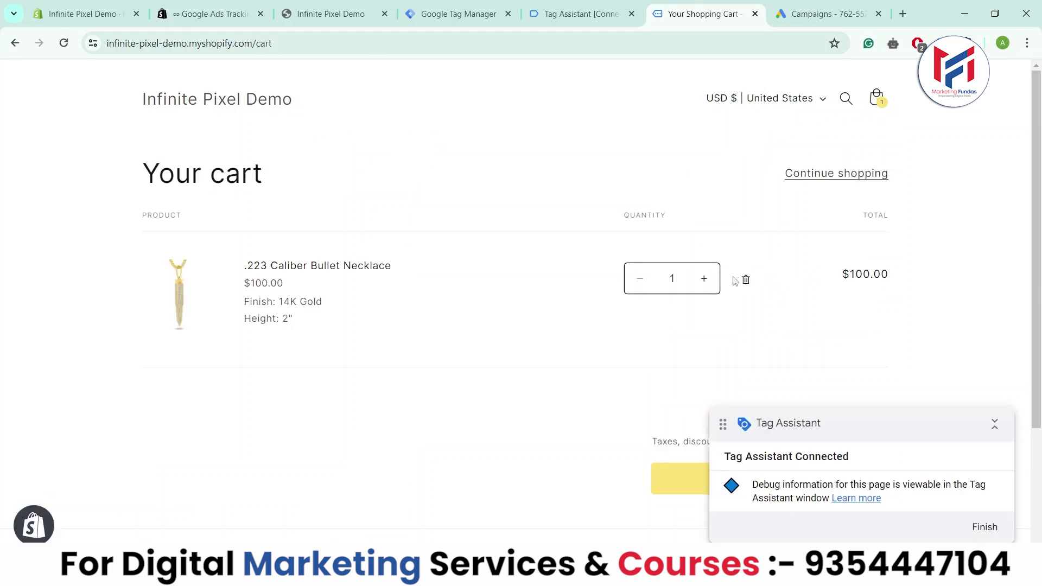
left_click(571, 15)
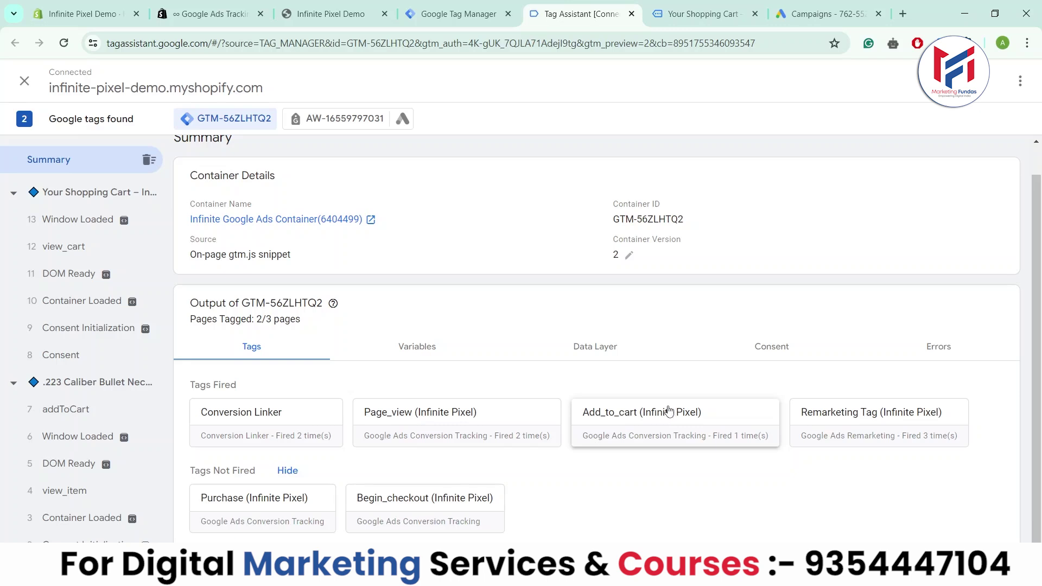
Proceed from the storefront's cart to checkout and look through the checkout form down to the payment options.
left_click(692, 12)
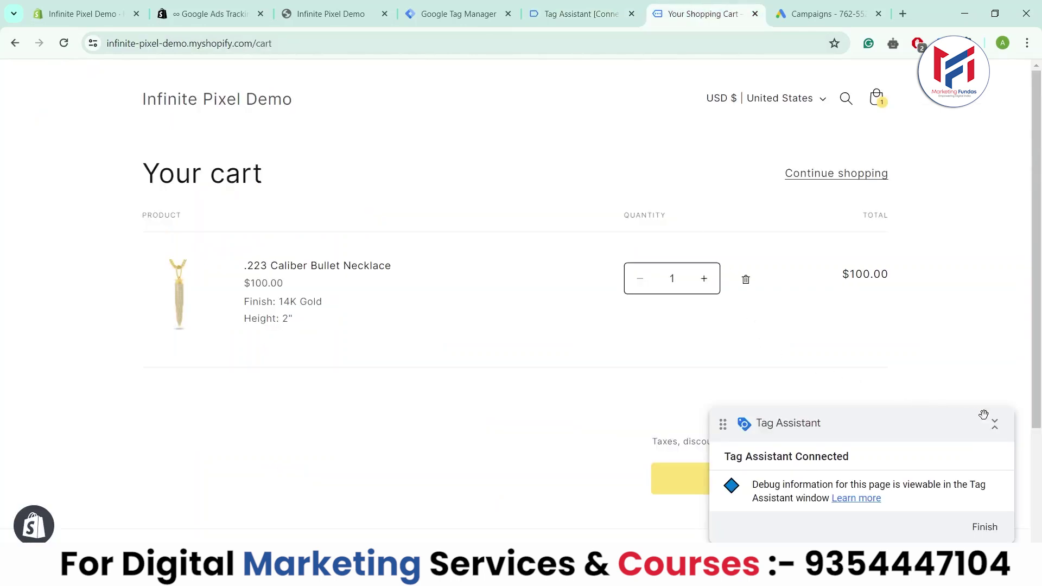
scroll(1040, 349, "down", 1)
left_click_drag(847, 427, 335, 422)
left_click(735, 407)
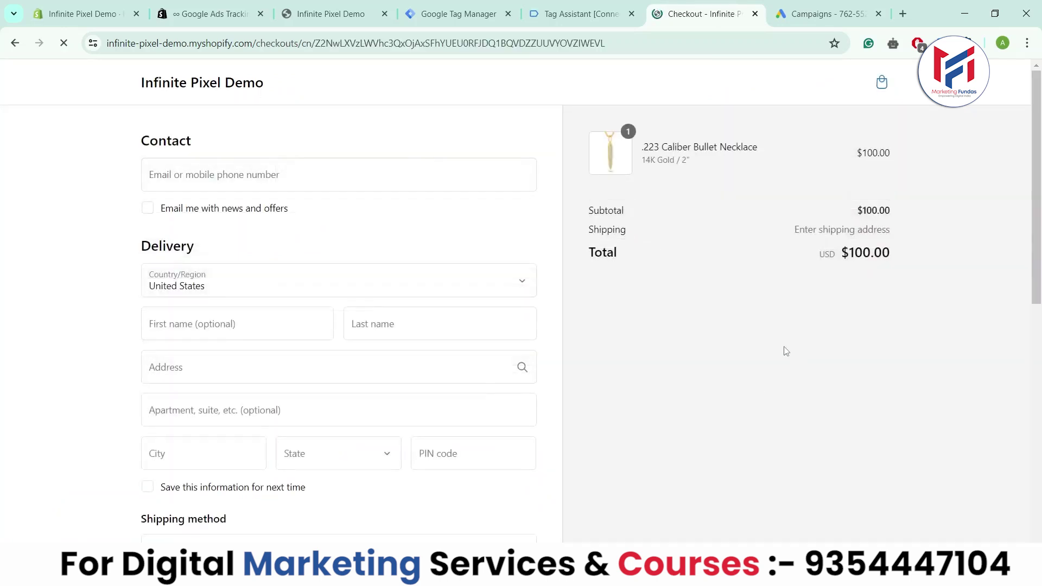
scroll(614, 218, "down", 1)
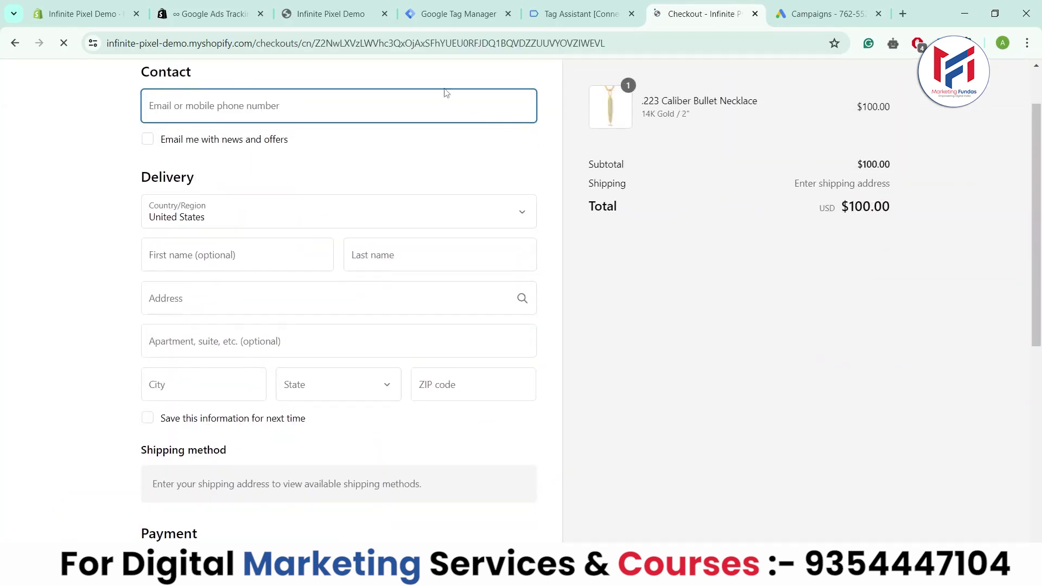
scroll(1019, 337, "down", 7)
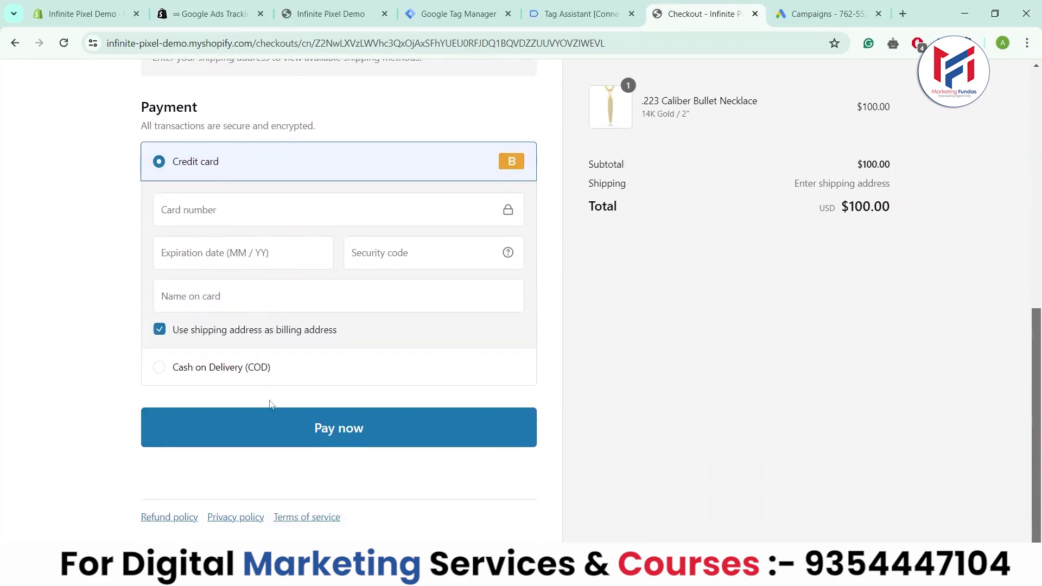
Review the tags fired during checkout in Tag Assistant, and return to the Infinite Ads Tracking dashboard in Shopify.
left_click(562, 8)
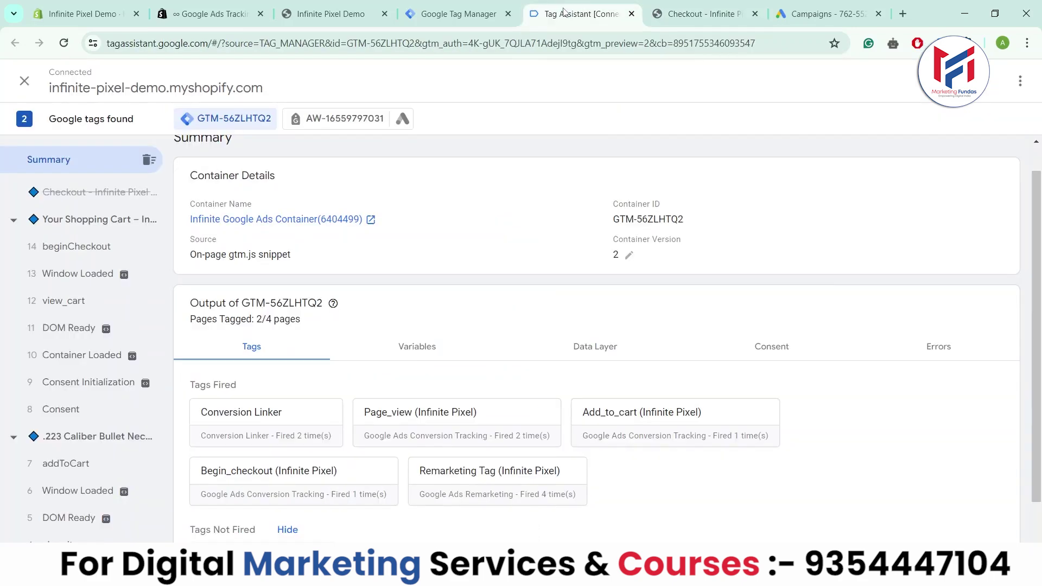
scroll(1041, 349, "down", 1)
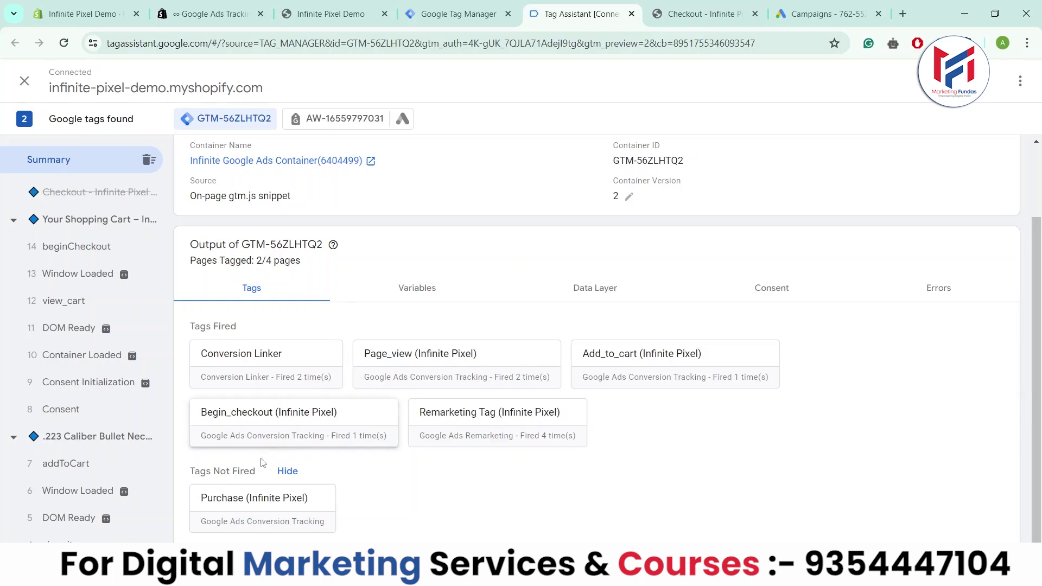
left_click(658, 5)
left_click(597, 19)
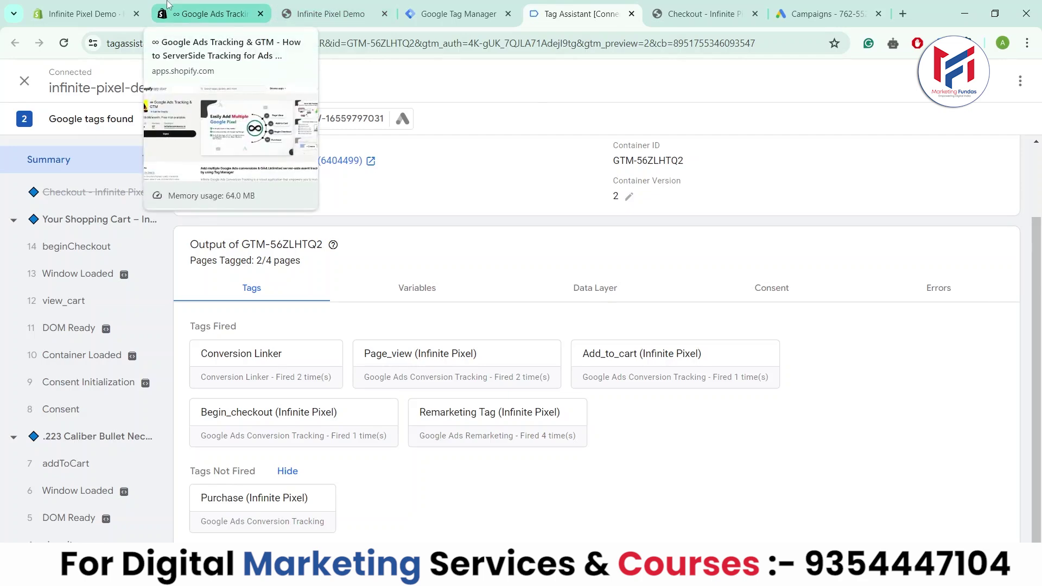
left_click(87, 14)
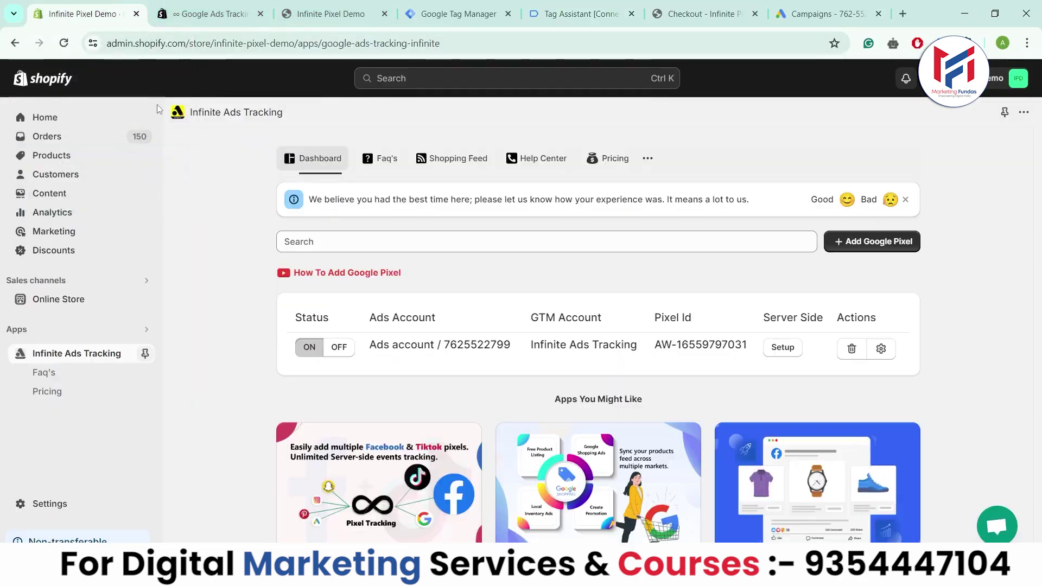